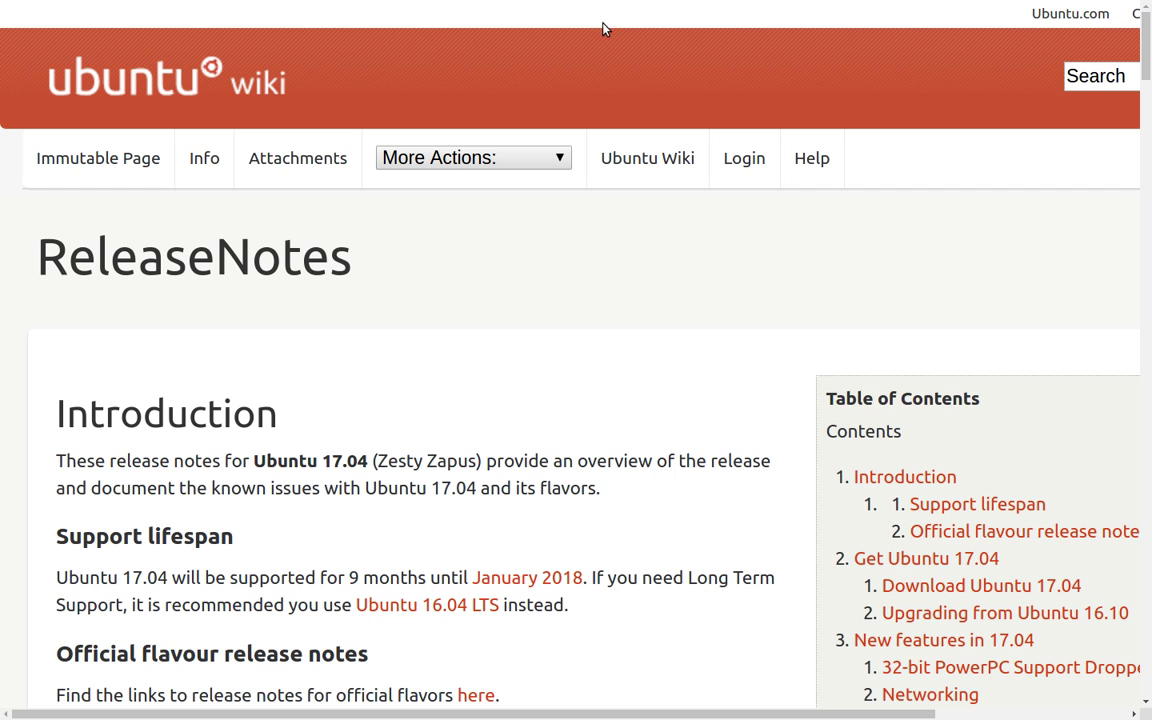
Step: Scroll the 17.04 release notes past Download, Upgrading and New features to Ubuntu Desktop
scroll(605, 42, down, 4)
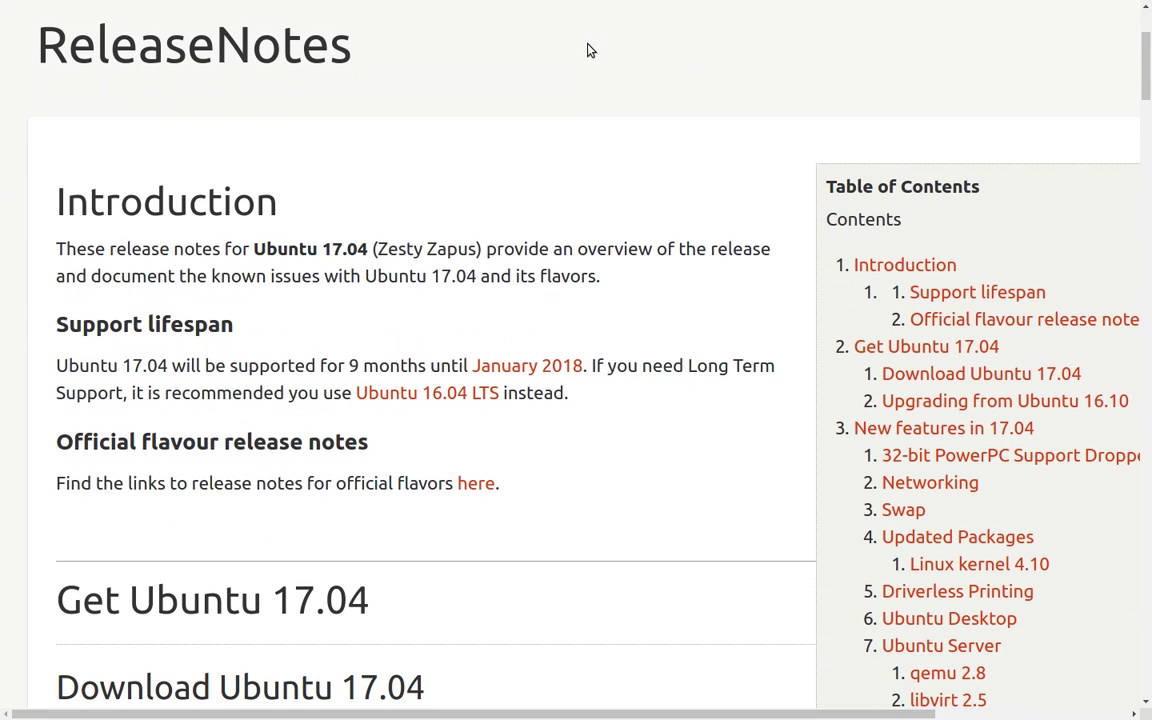
scroll(481, 85, down, 5)
scroll(476, 80, down, 4)
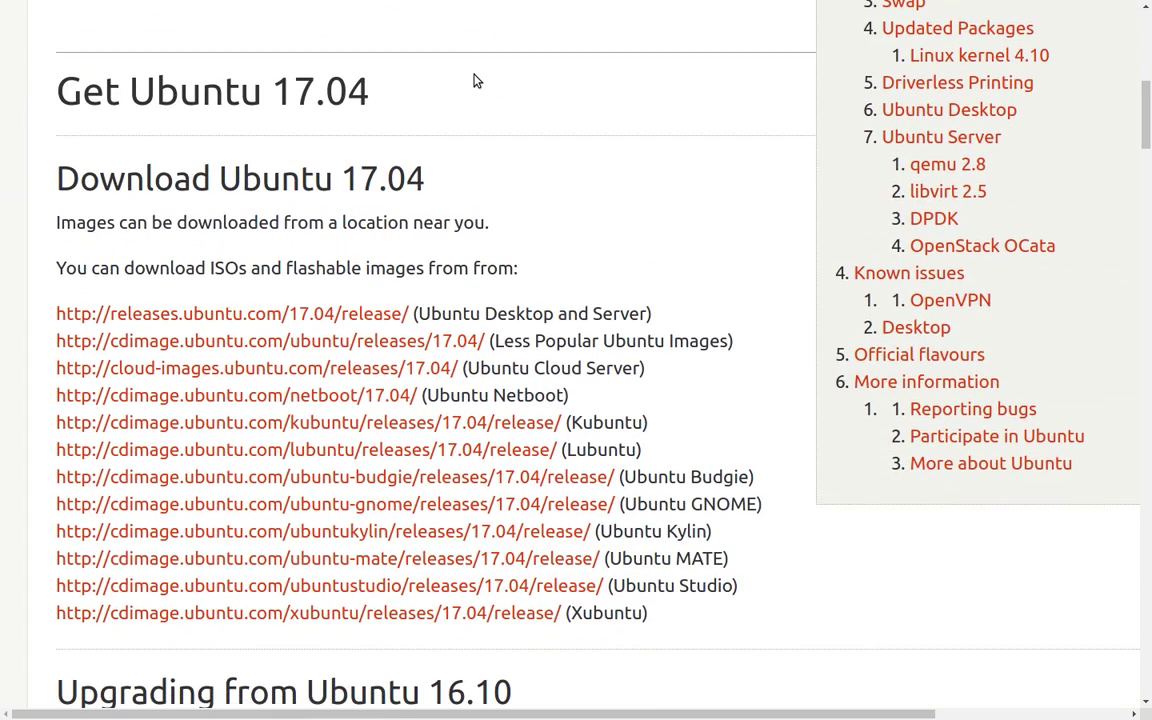
scroll(476, 80, down, 8)
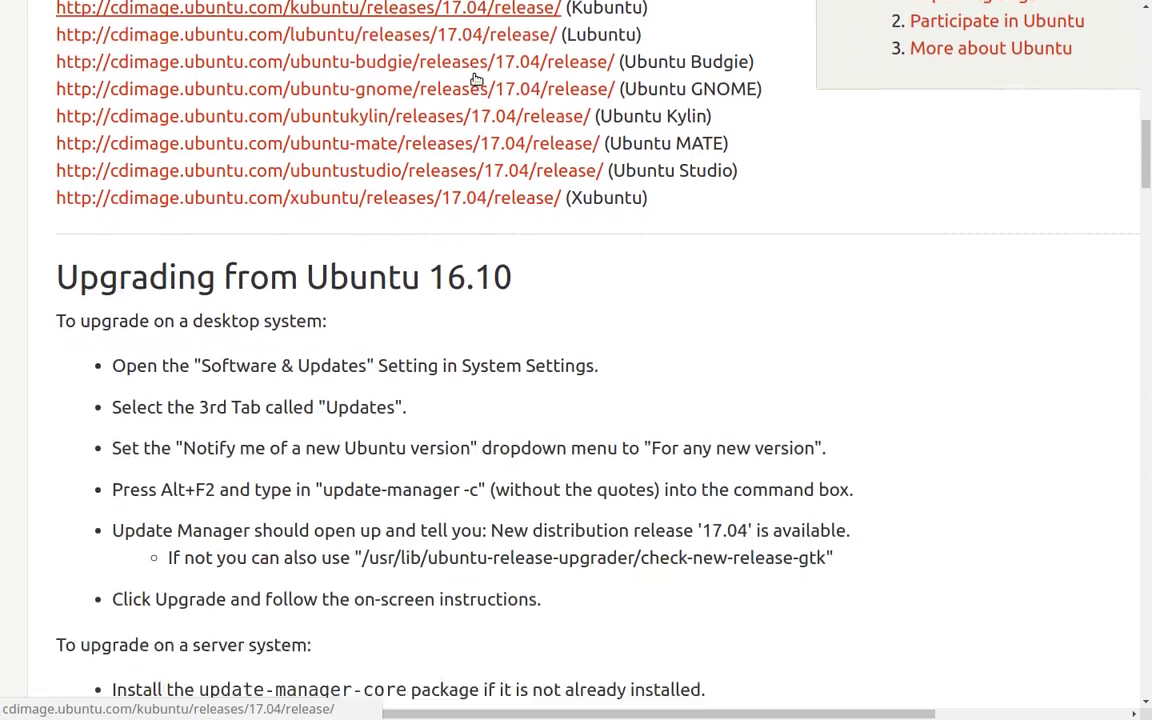
scroll(476, 80, down, 9)
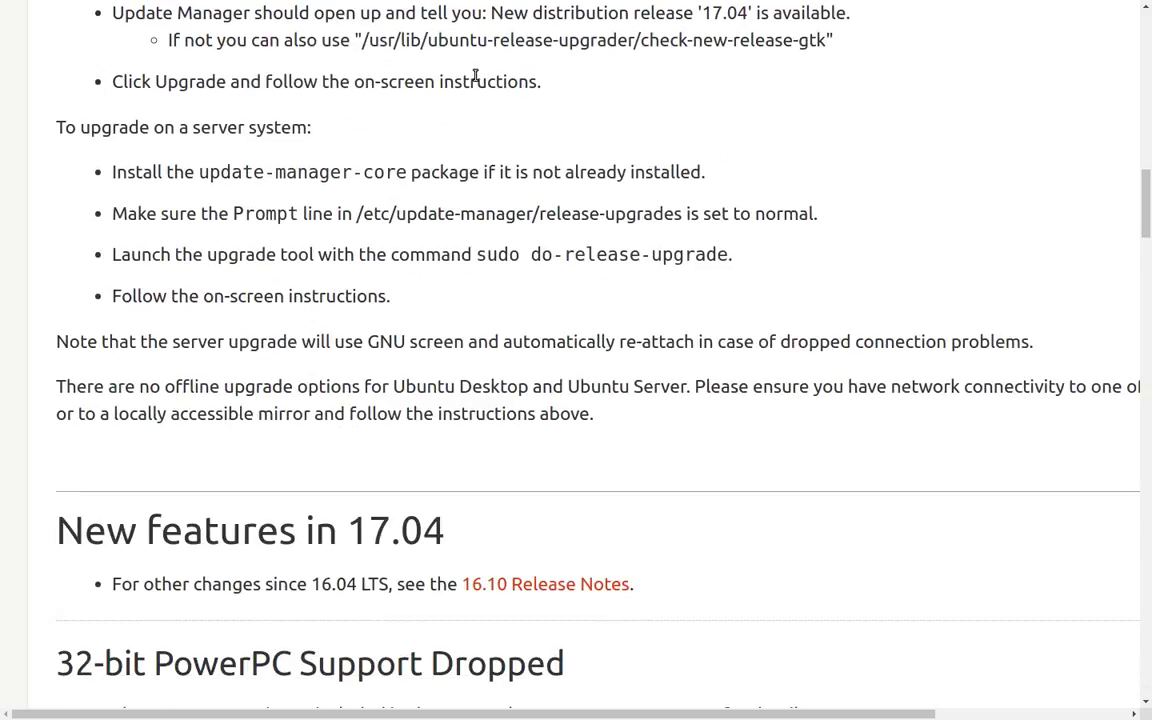
scroll(476, 80, down, 7)
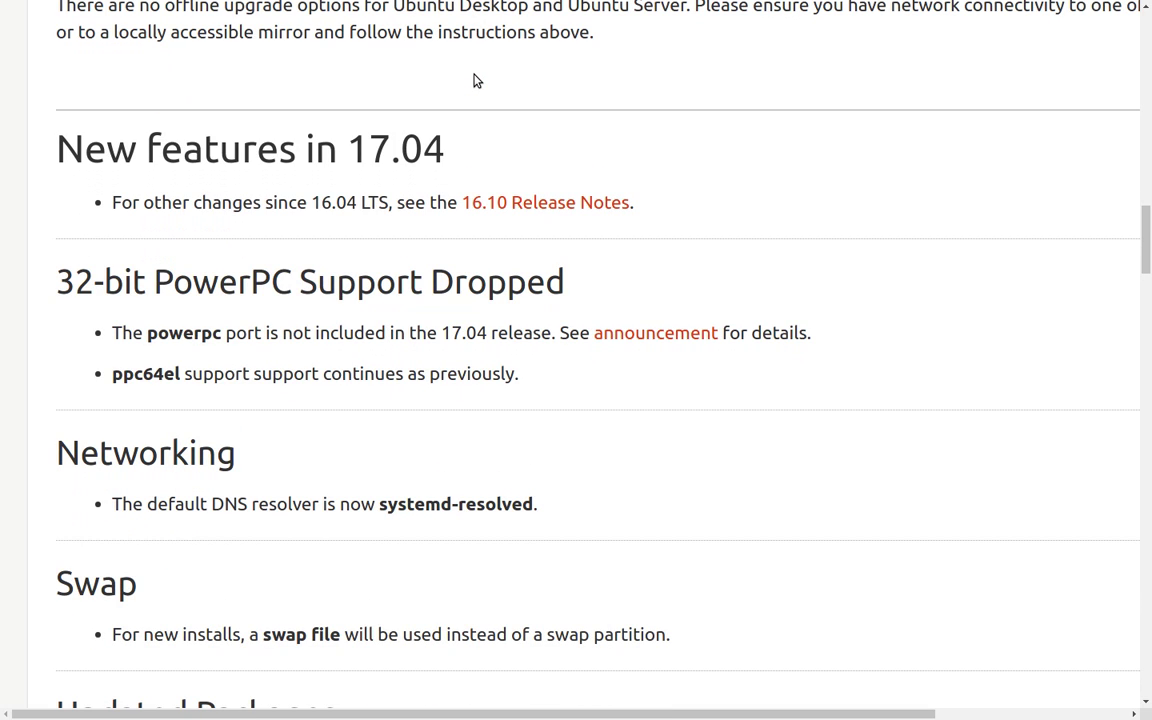
scroll(476, 80, down, 2)
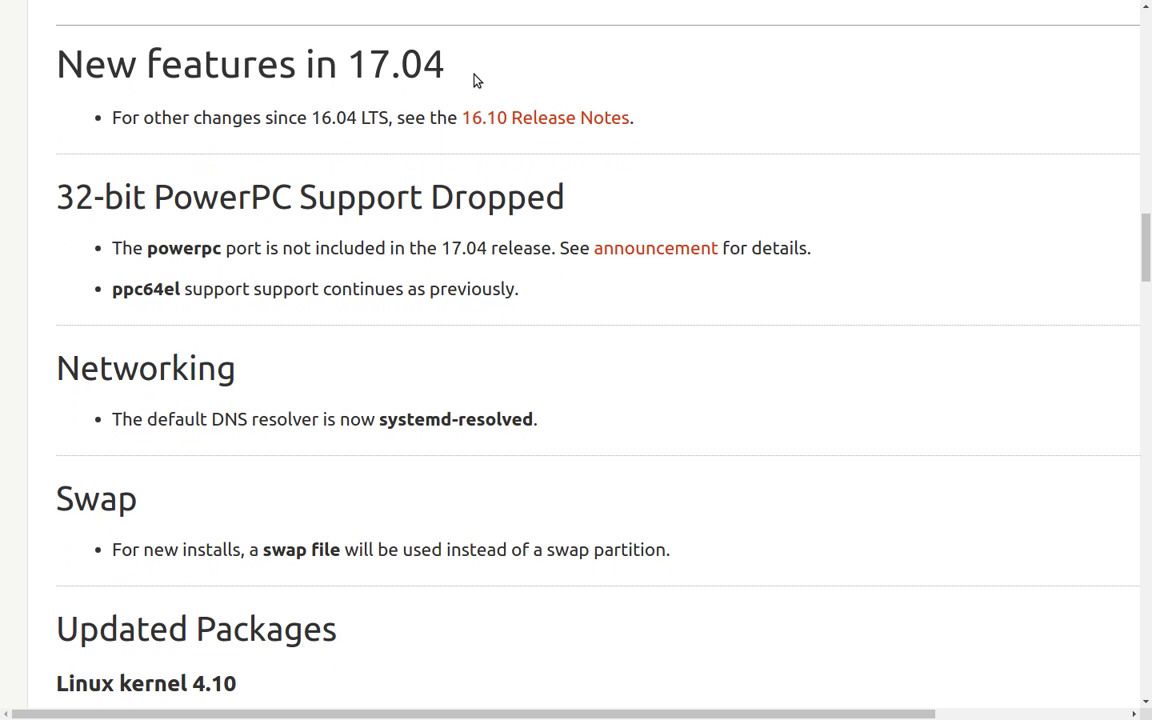
scroll(476, 80, down, 4)
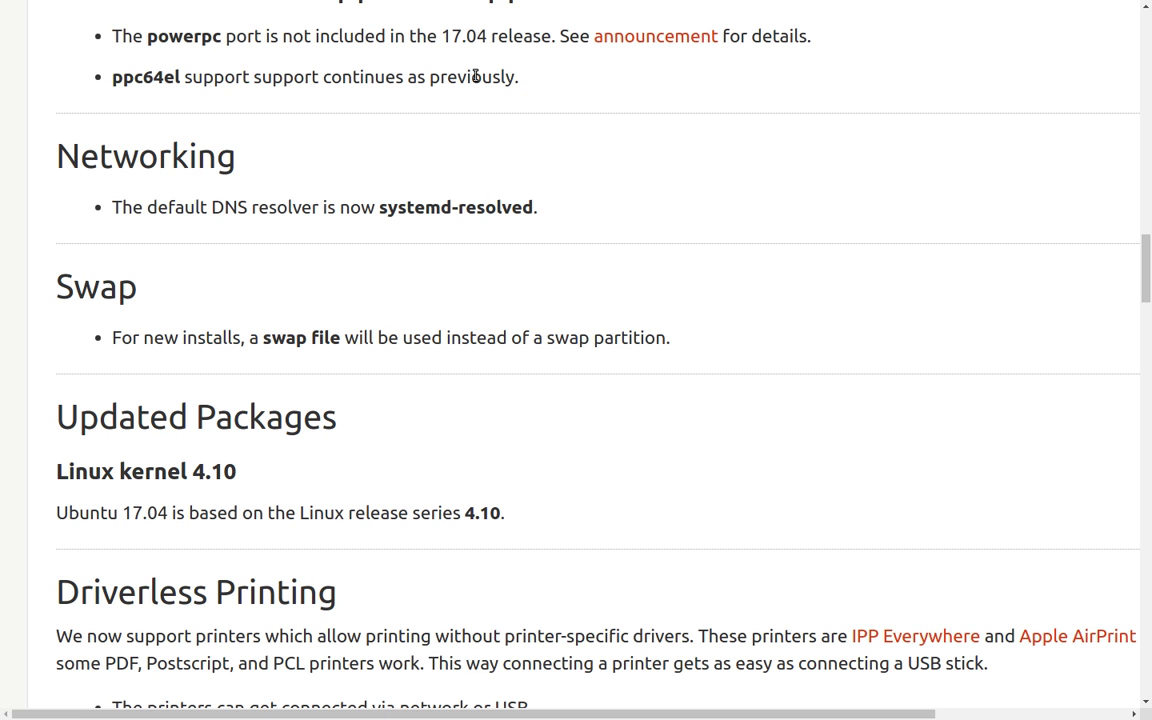
scroll(476, 78, down, 3)
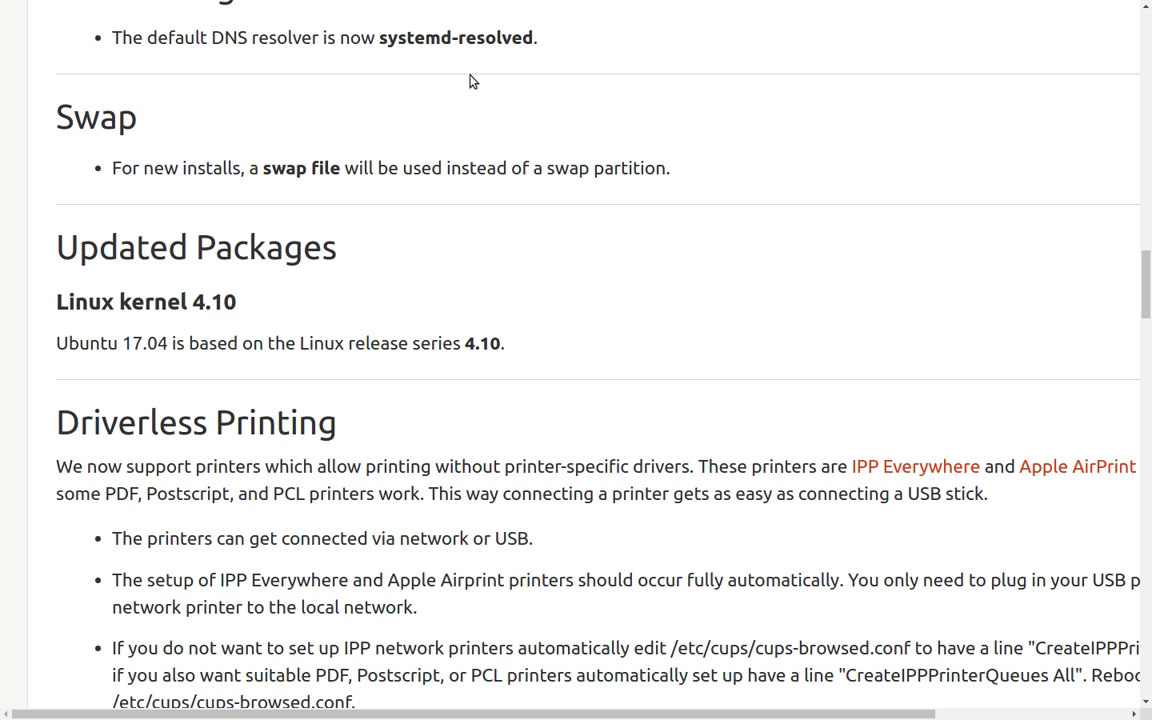
scroll(473, 82, down, 2)
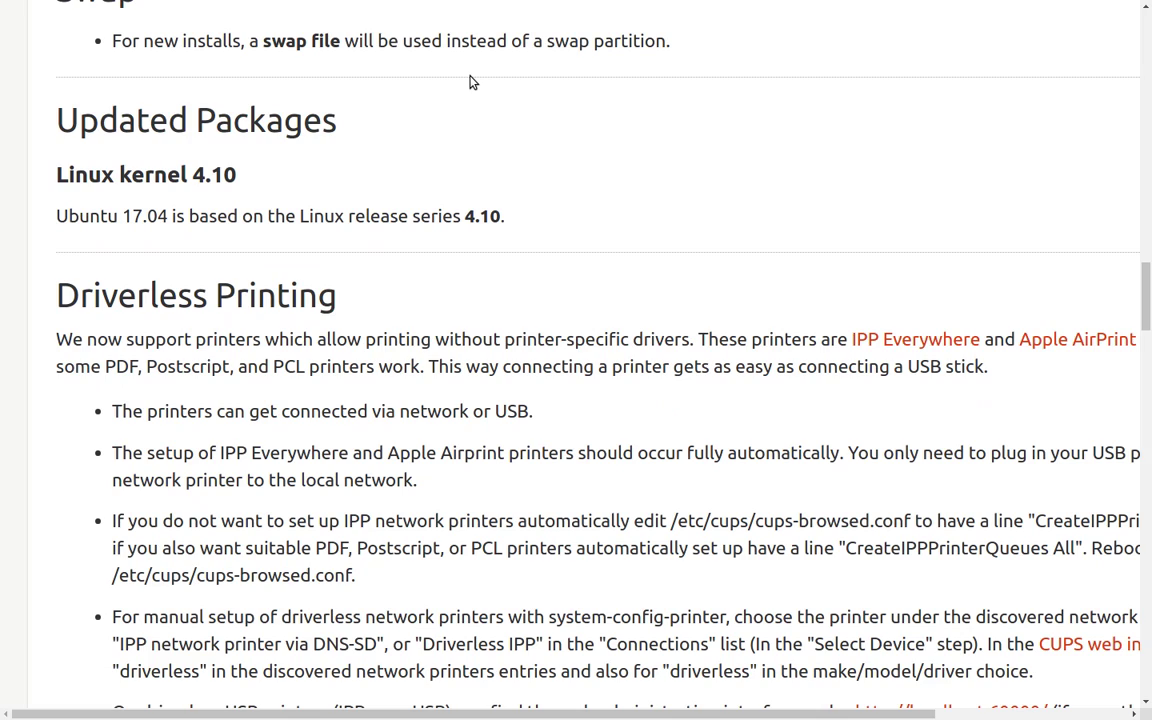
scroll(473, 82, down, 3)
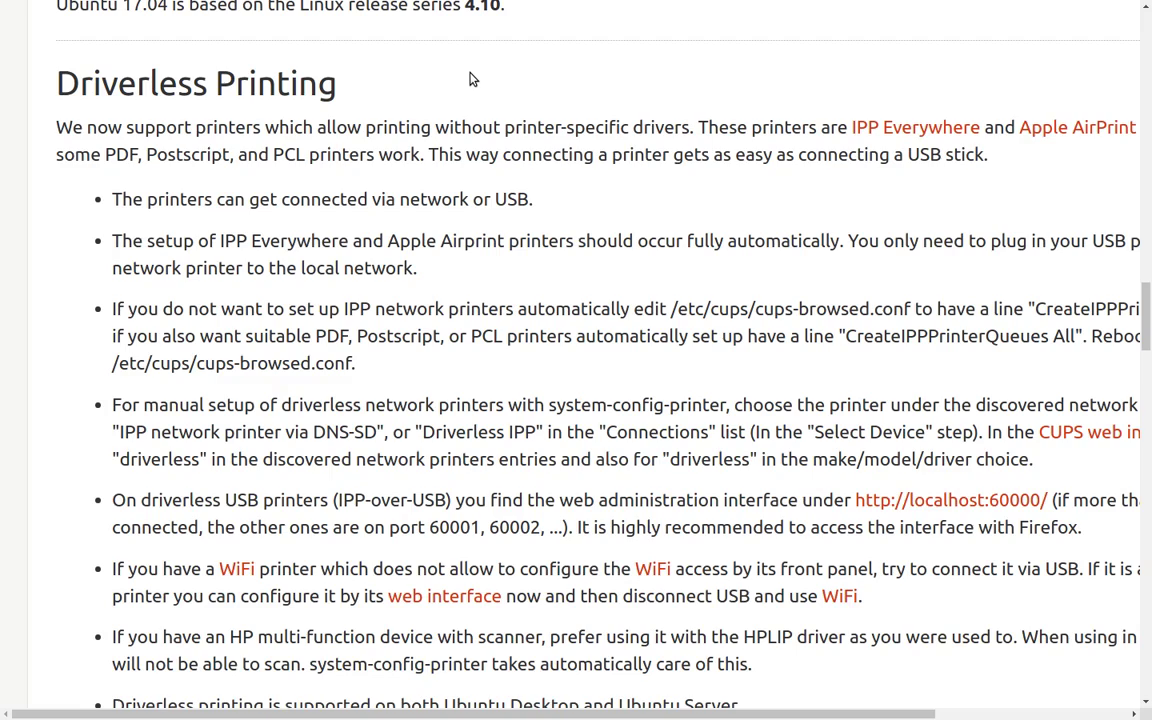
scroll(473, 80, down, 10)
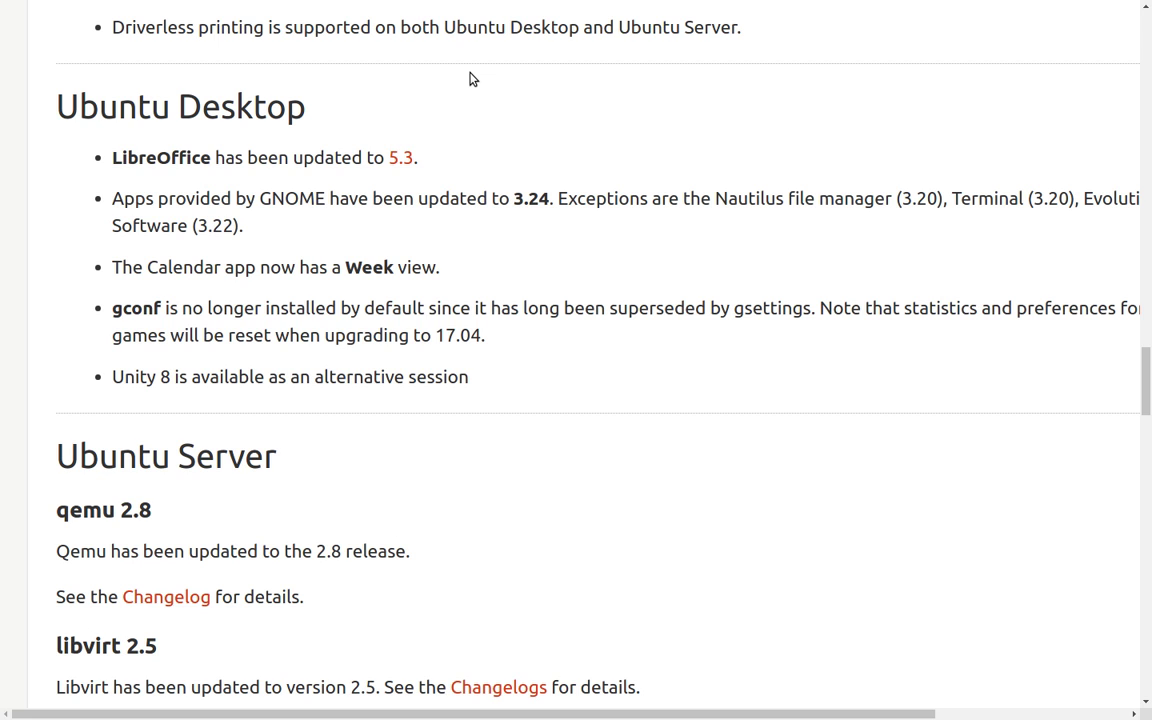
Step: Scroll past Ubuntu Server, OpenStack and Known issues to the Official flavours links
scroll(473, 79, down, 1)
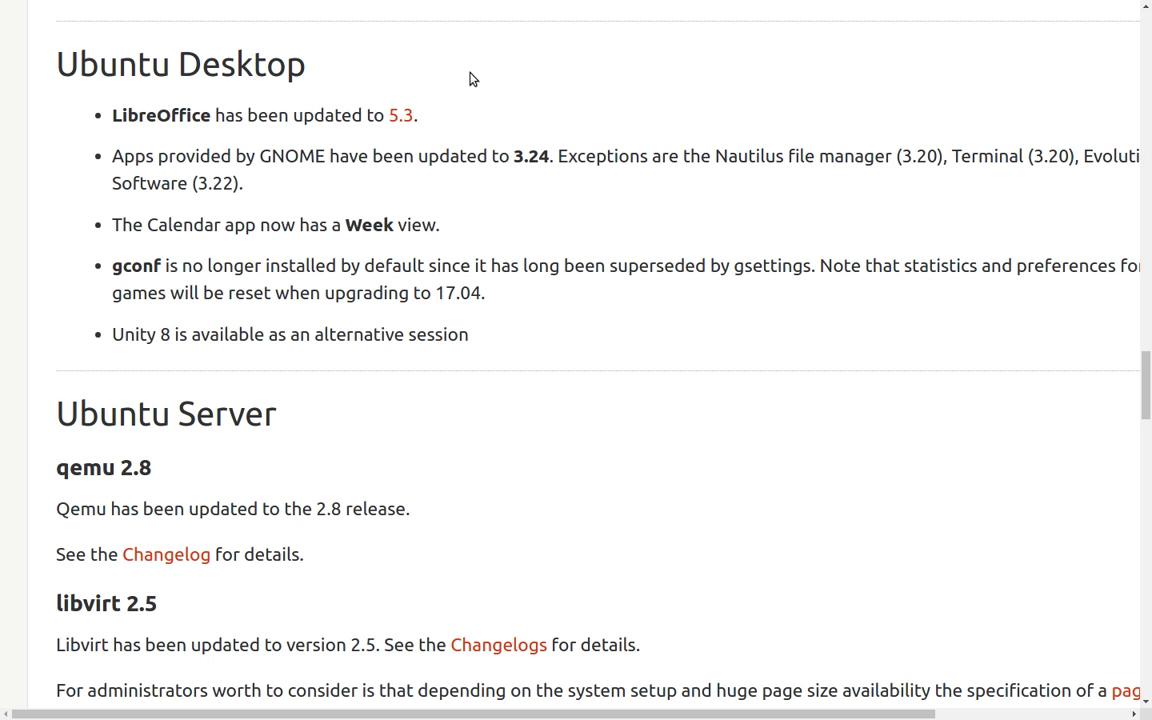
scroll(468, 96, down, 4)
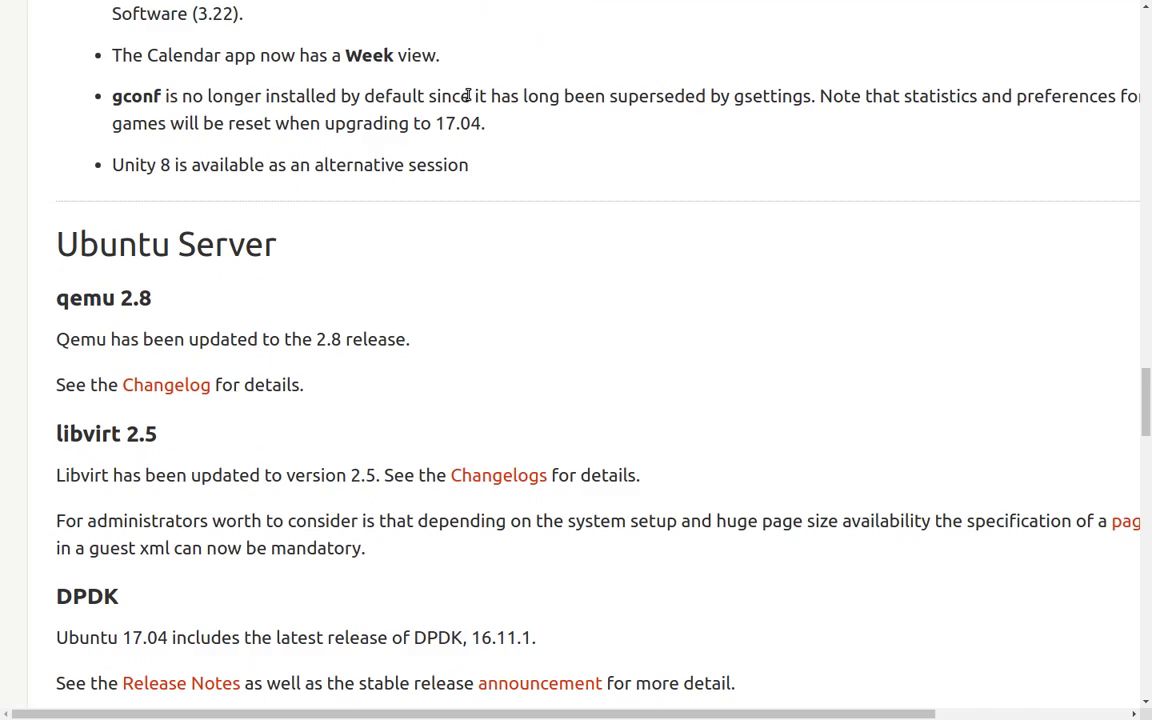
scroll(468, 96, down, 15)
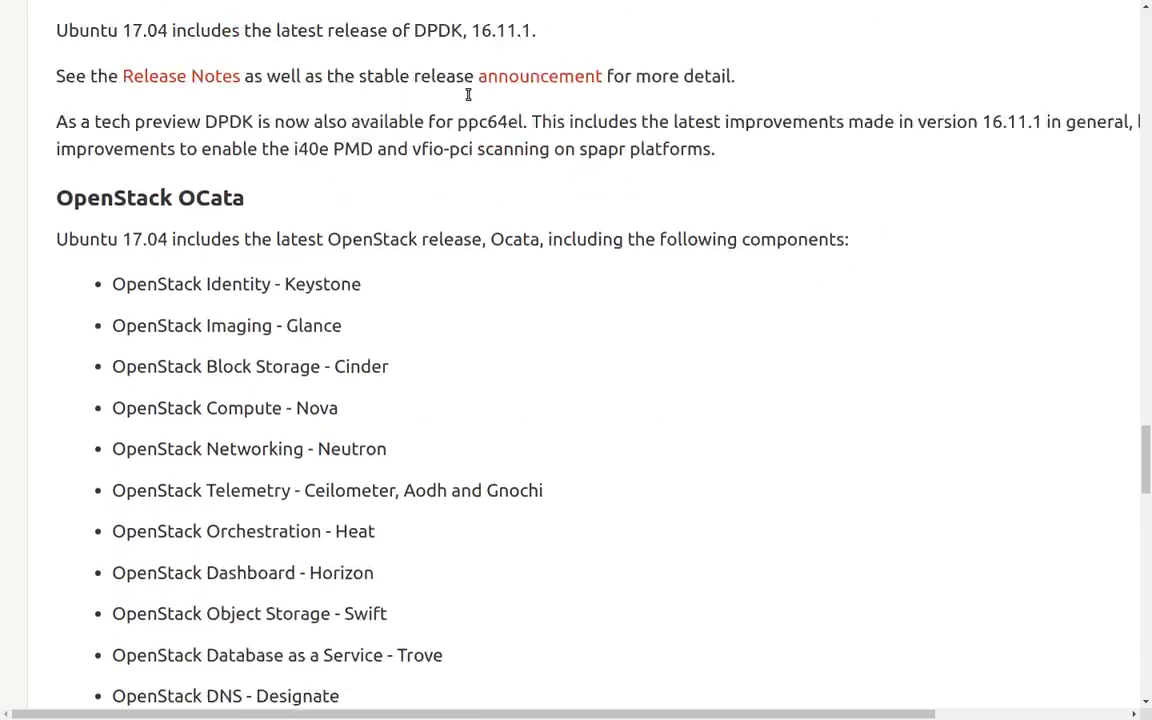
scroll(468, 96, down, 15)
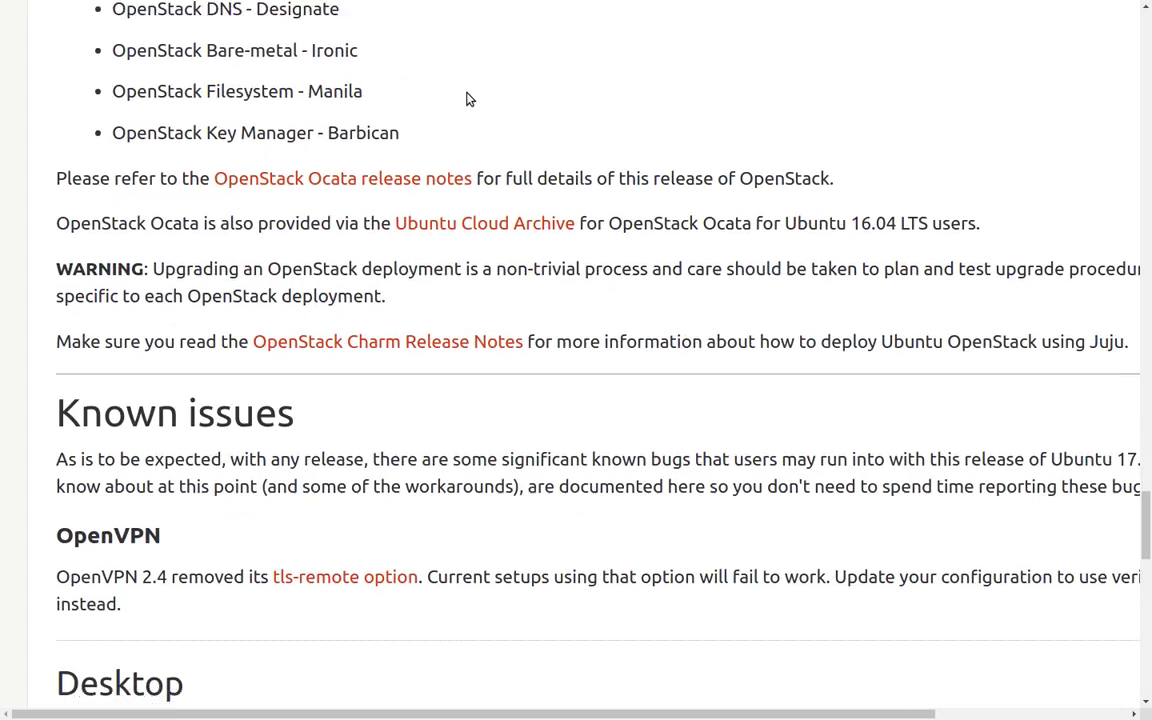
scroll(468, 100, down, 4)
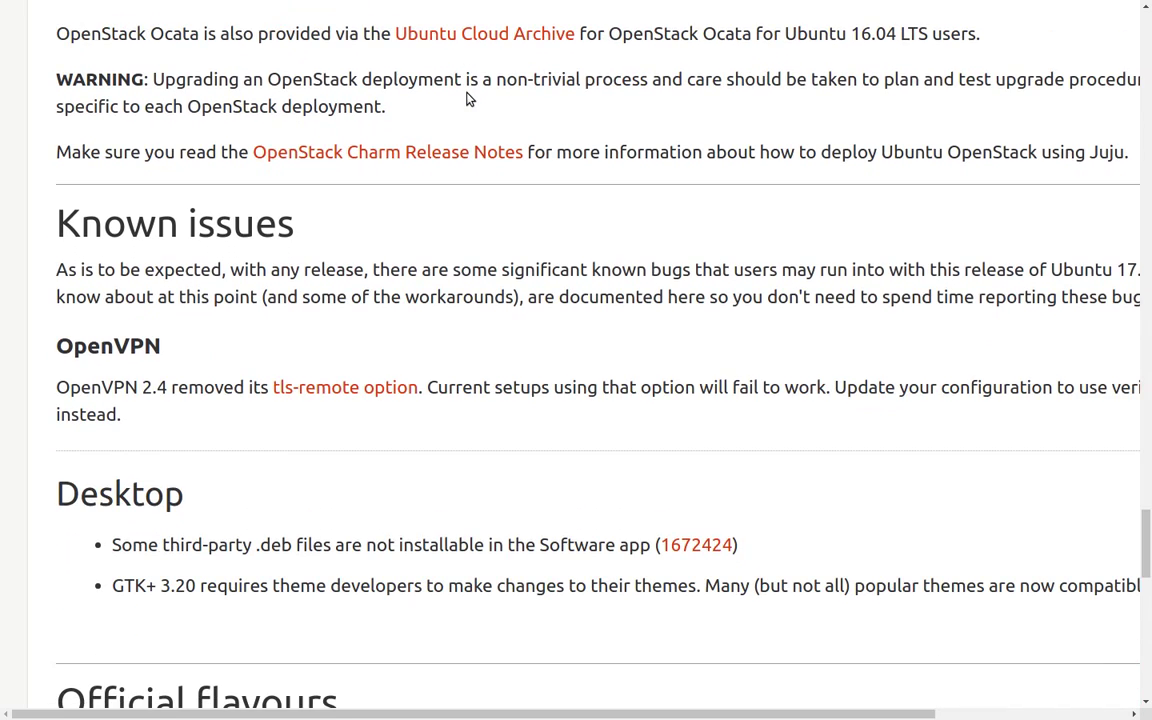
scroll(468, 98, down, 3)
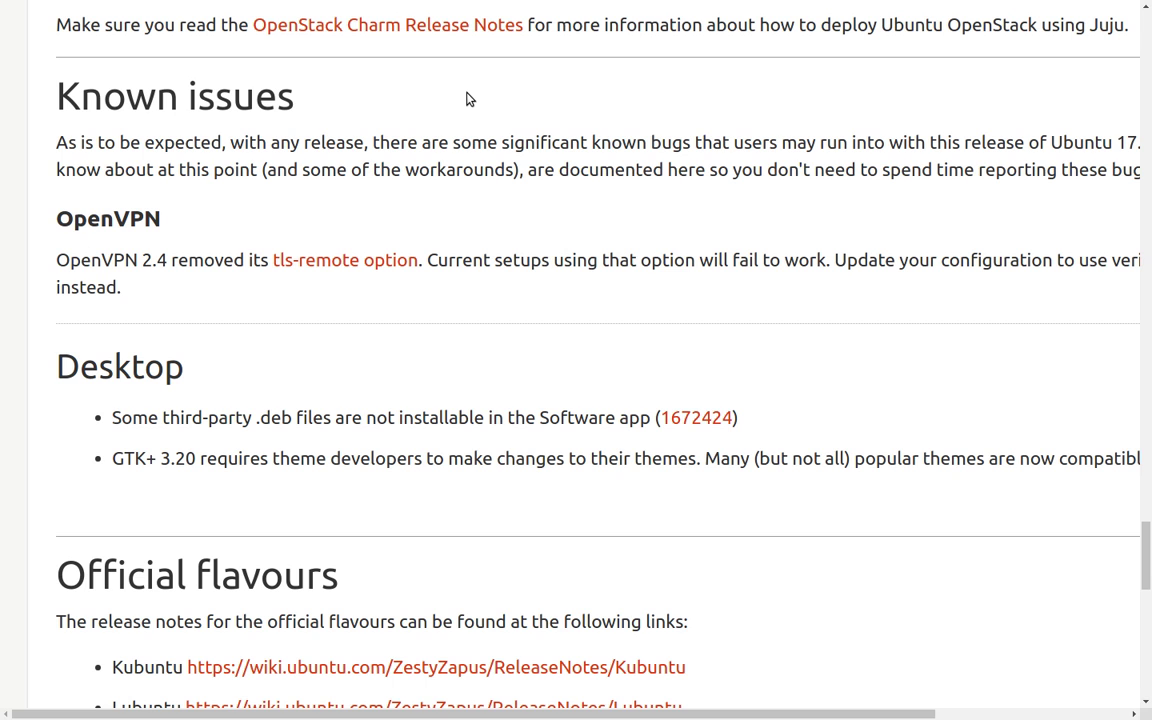
scroll(468, 98, down, 4)
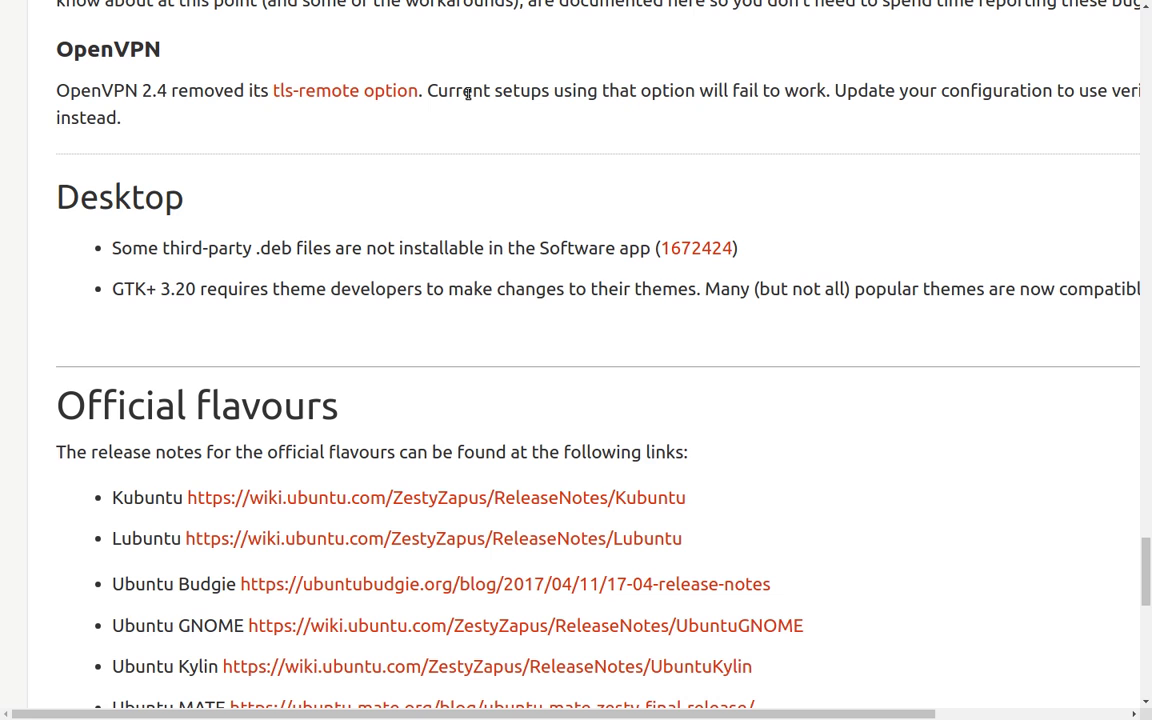
scroll(468, 93, down, 2)
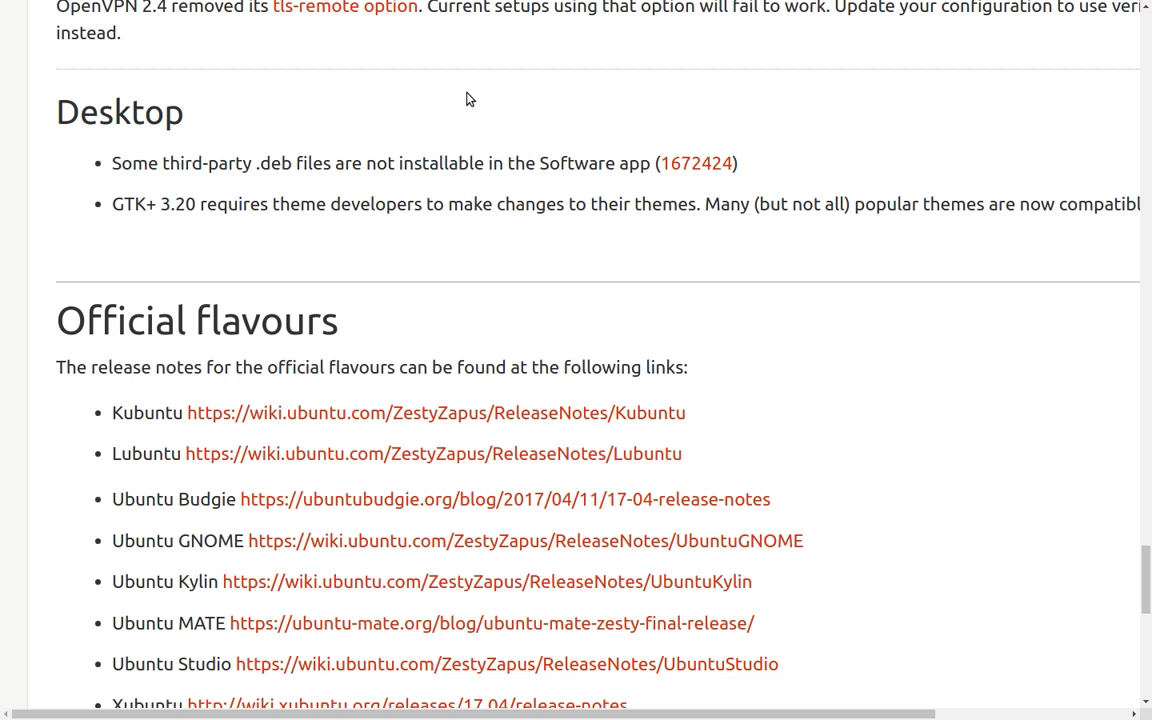
scroll(468, 99, down, 5)
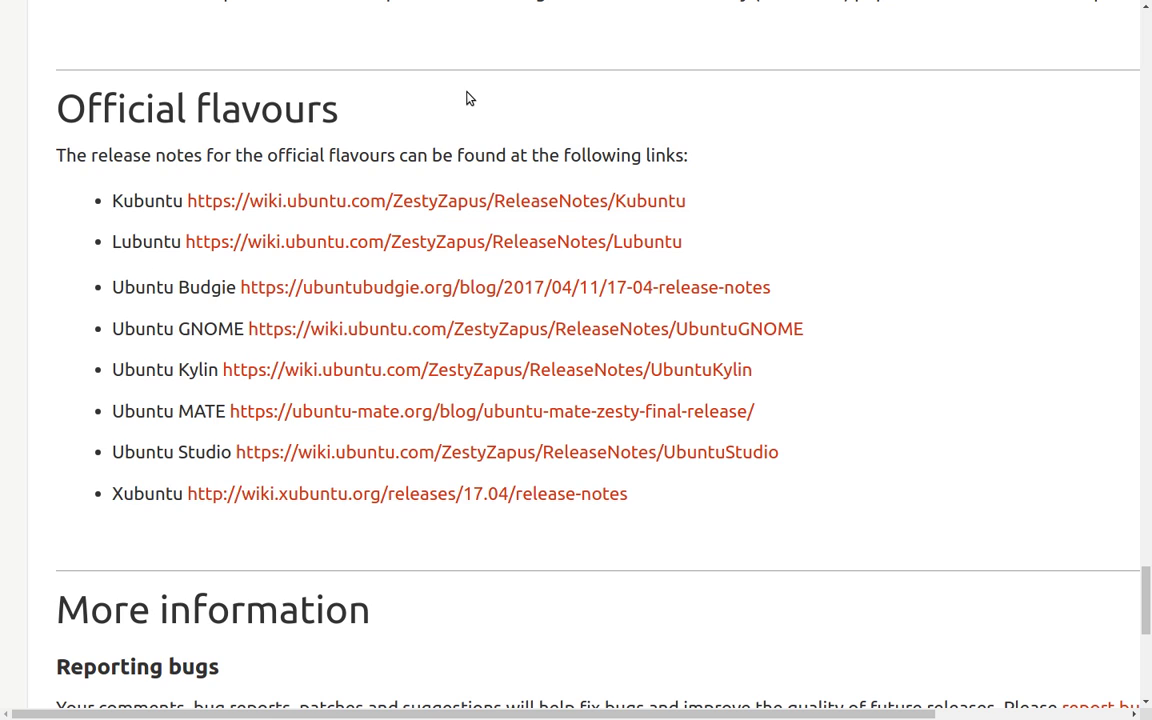
Step: Scroll back to the top of the release notes and lock the screen with Ctrl+Alt+L
scroll(467, 98, up, 3)
scroll(467, 93, up, 17)
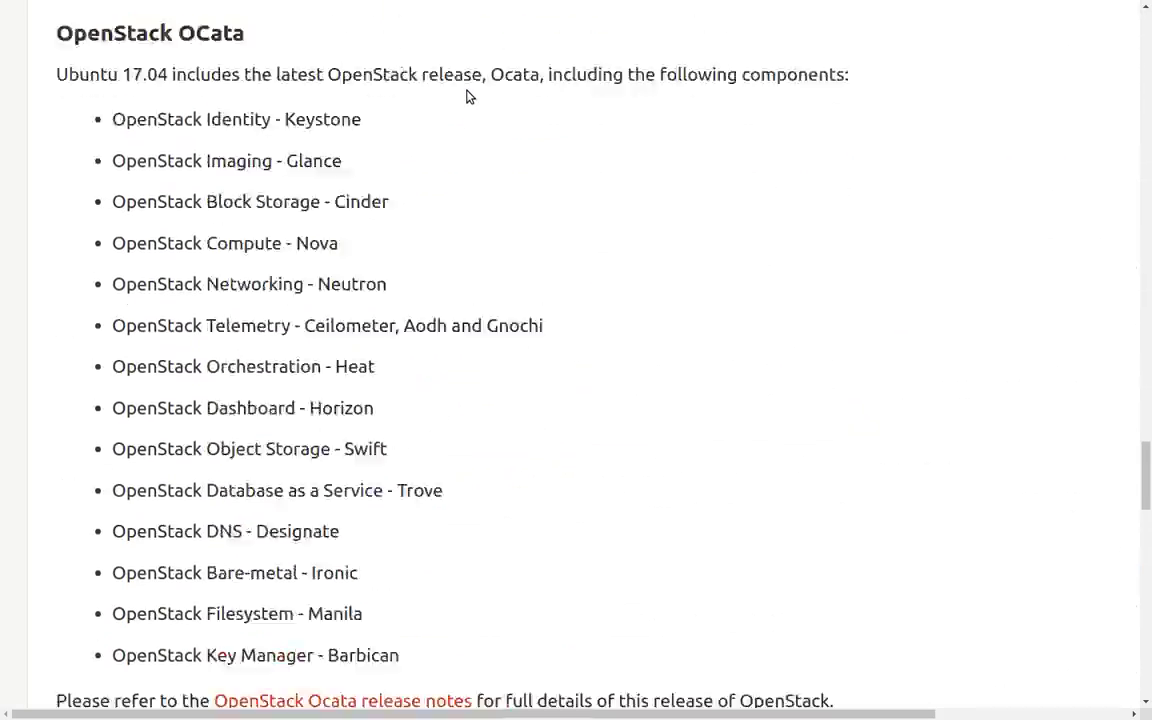
scroll(467, 93, up, 17)
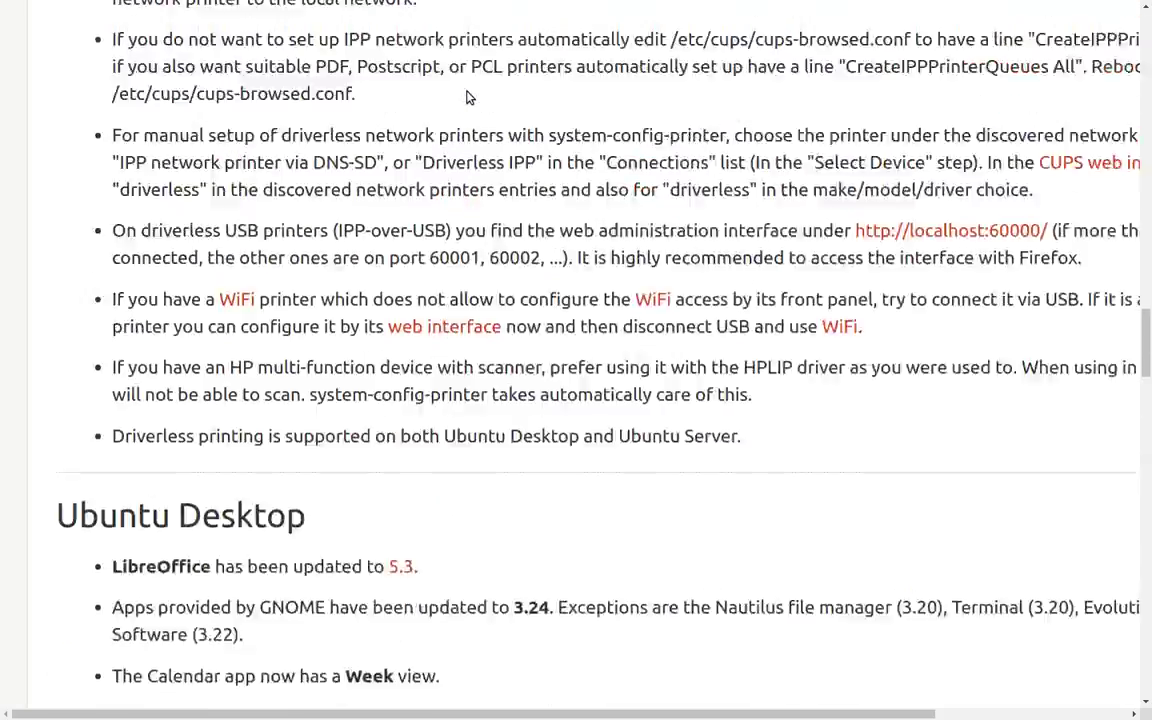
scroll(467, 95, up, 15)
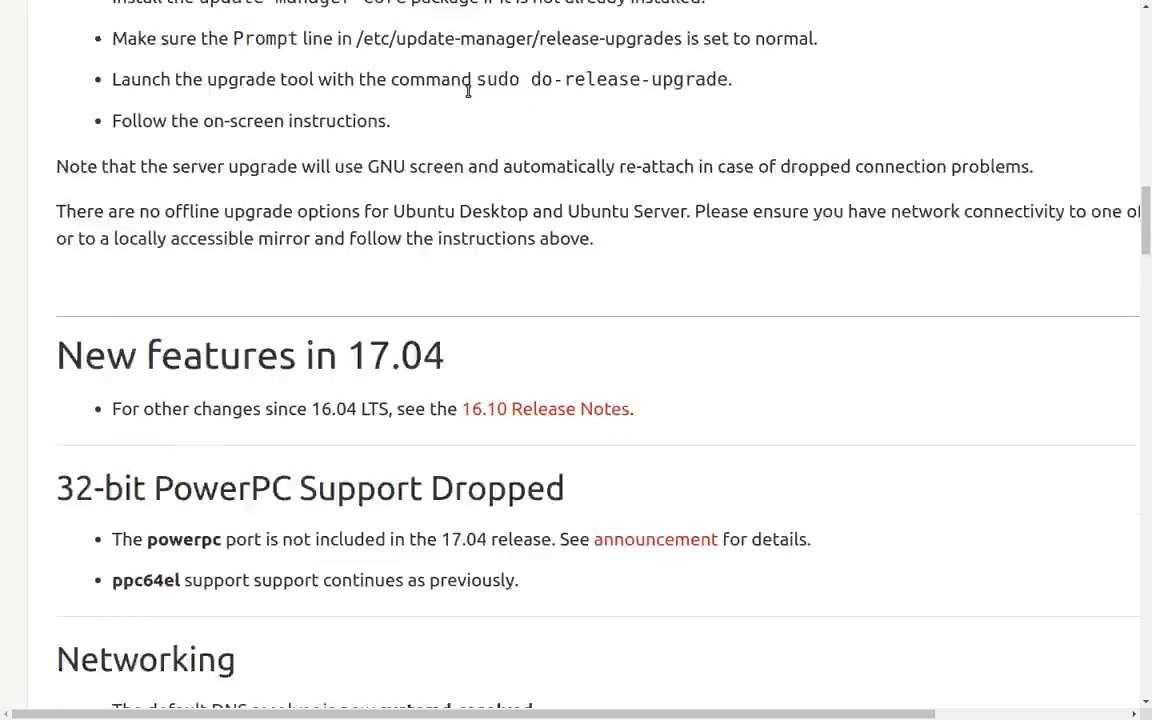
scroll(467, 93, up, 17)
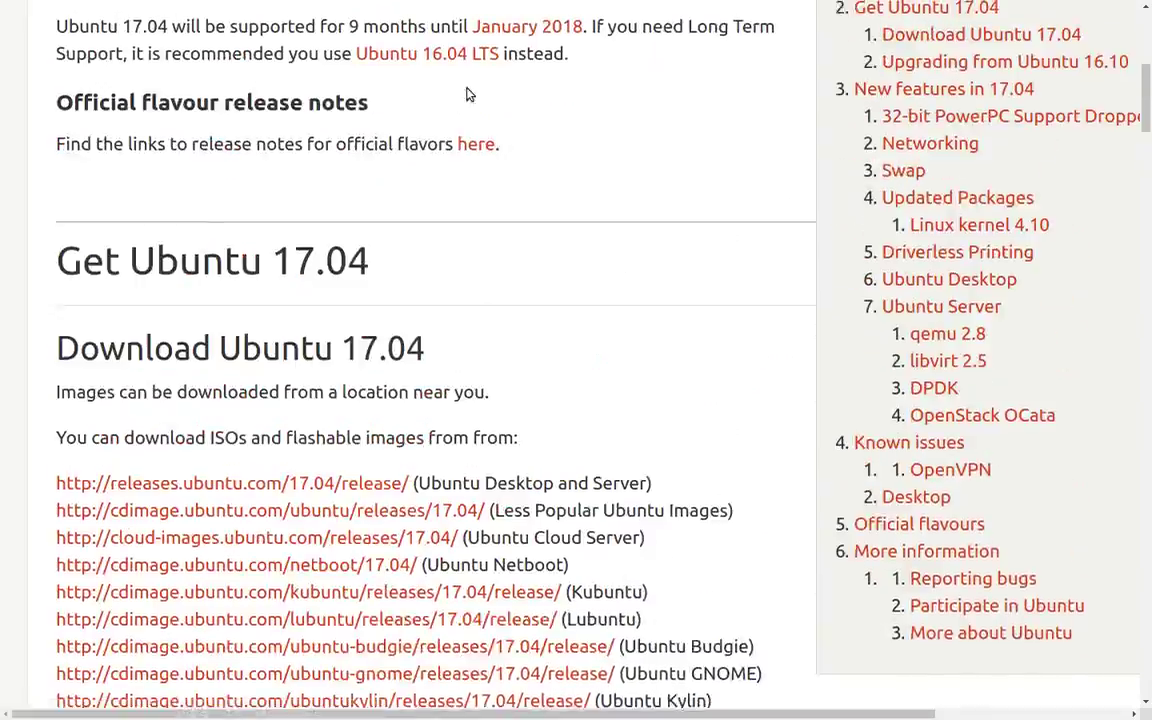
scroll(467, 93, up, 3)
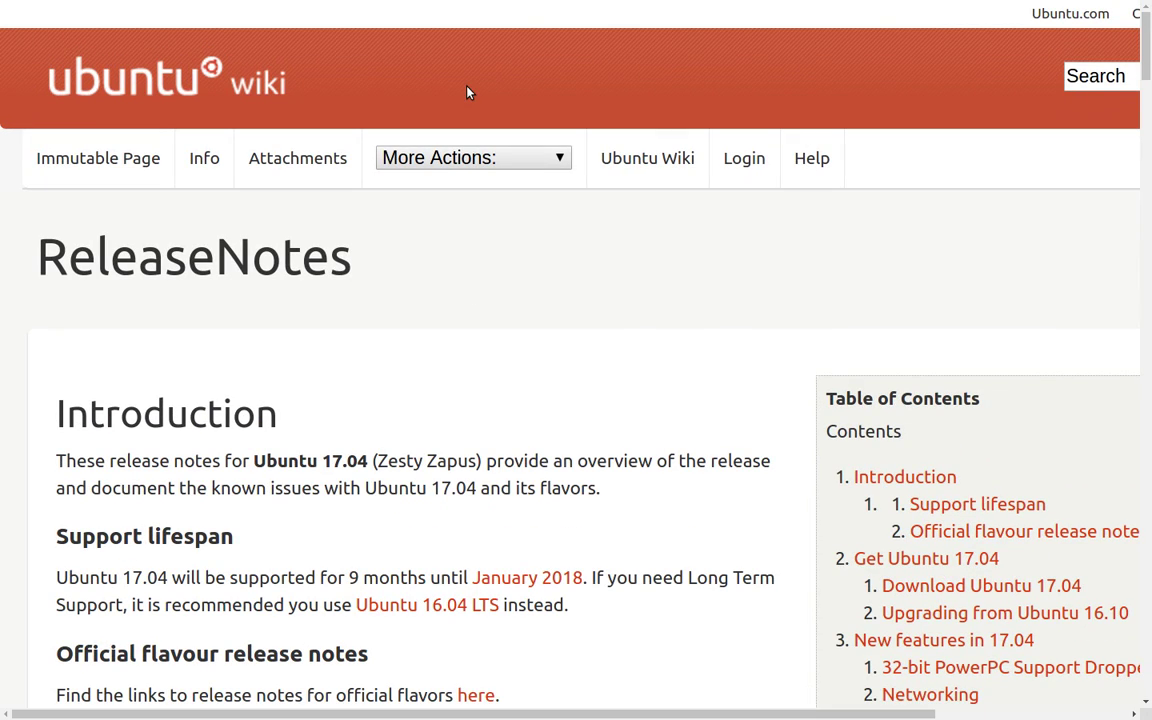
key(ctrl+alt+l)
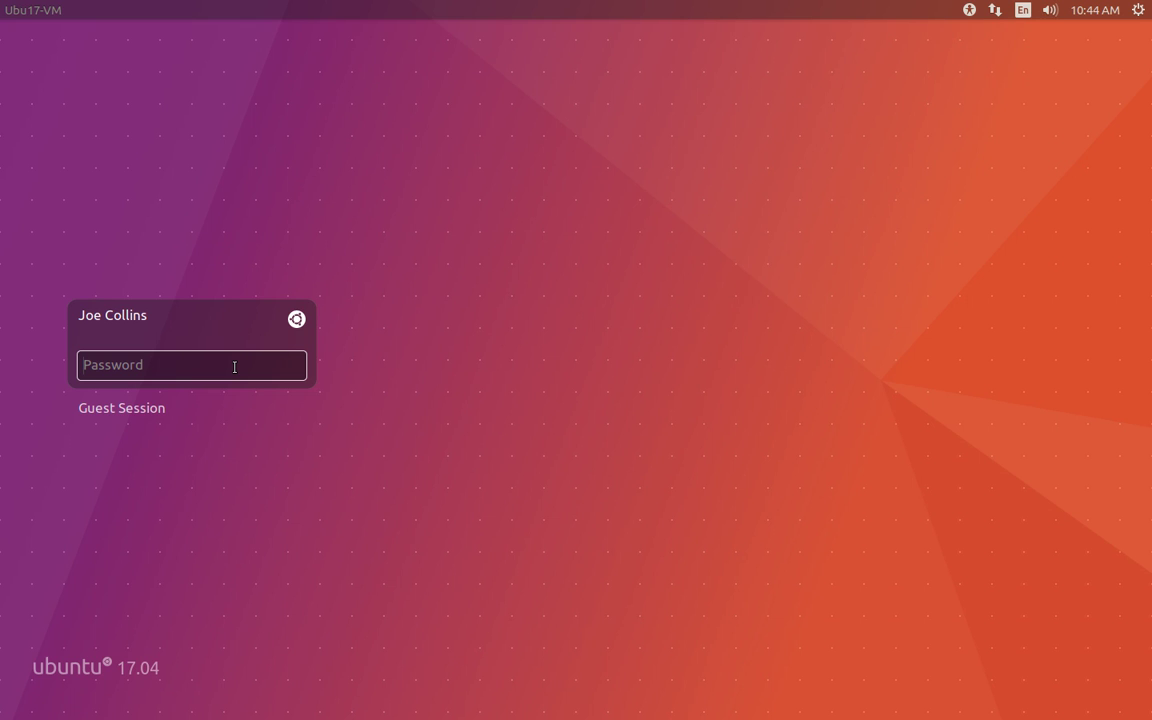
Step: Enter the account password on the lock screen to return to the Unity desktop
text(********)
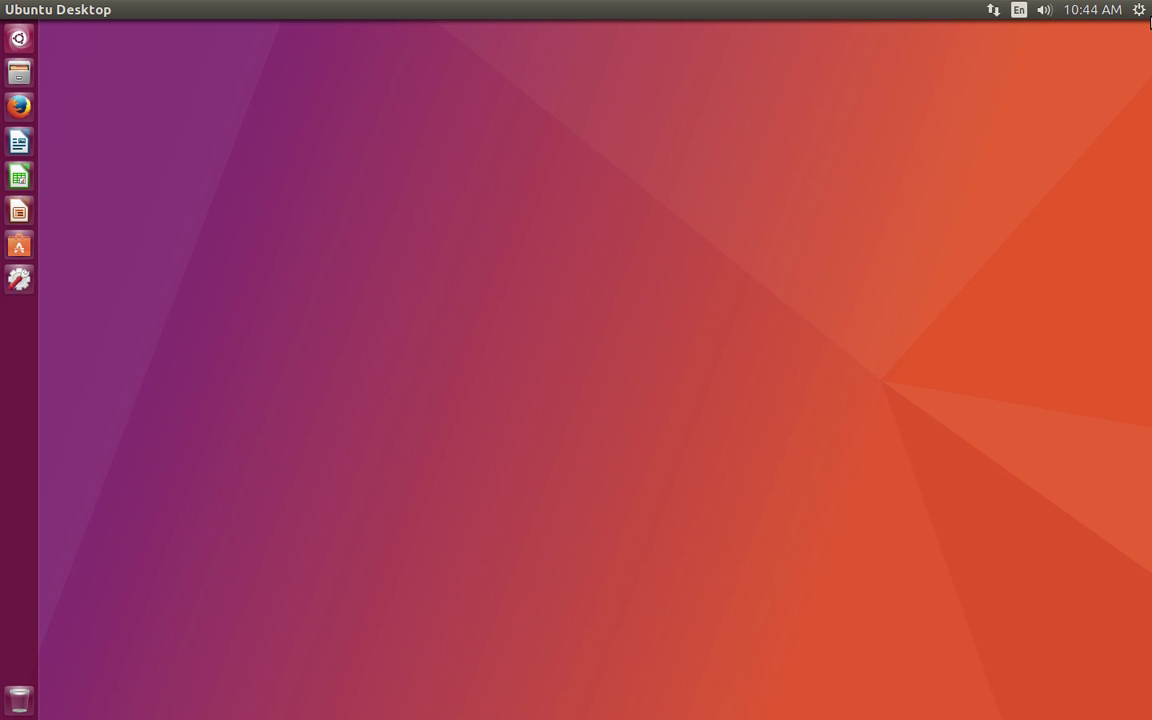
click(1087, 9)
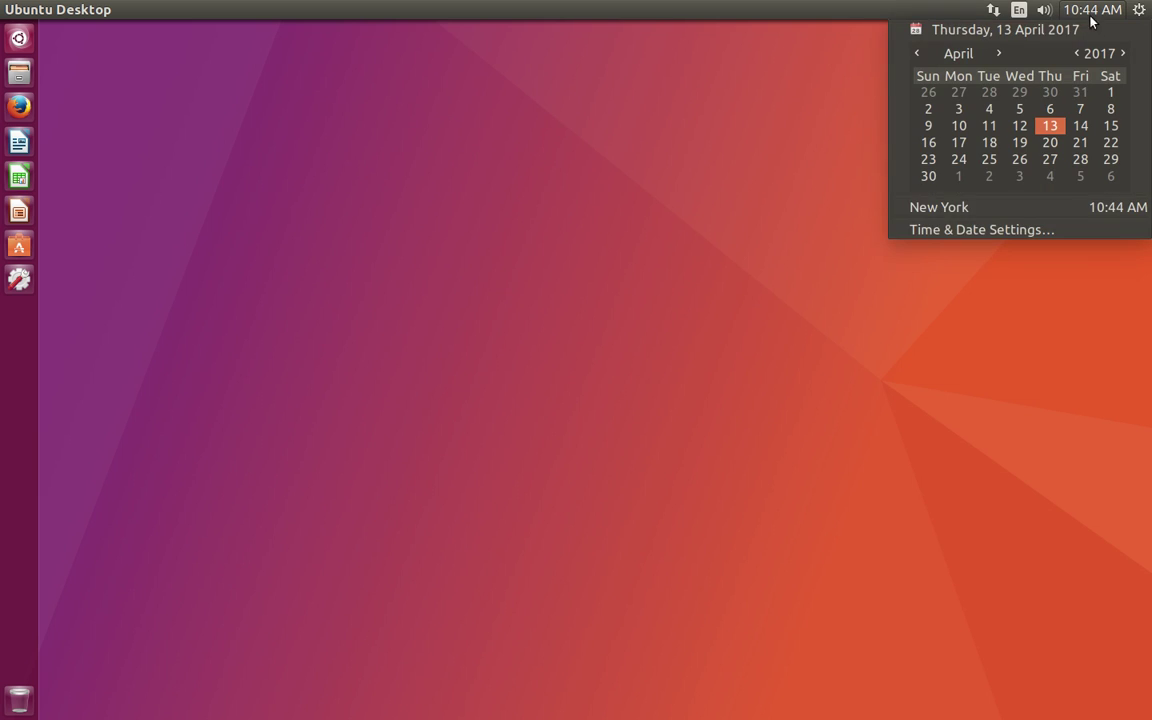
click(622, 175)
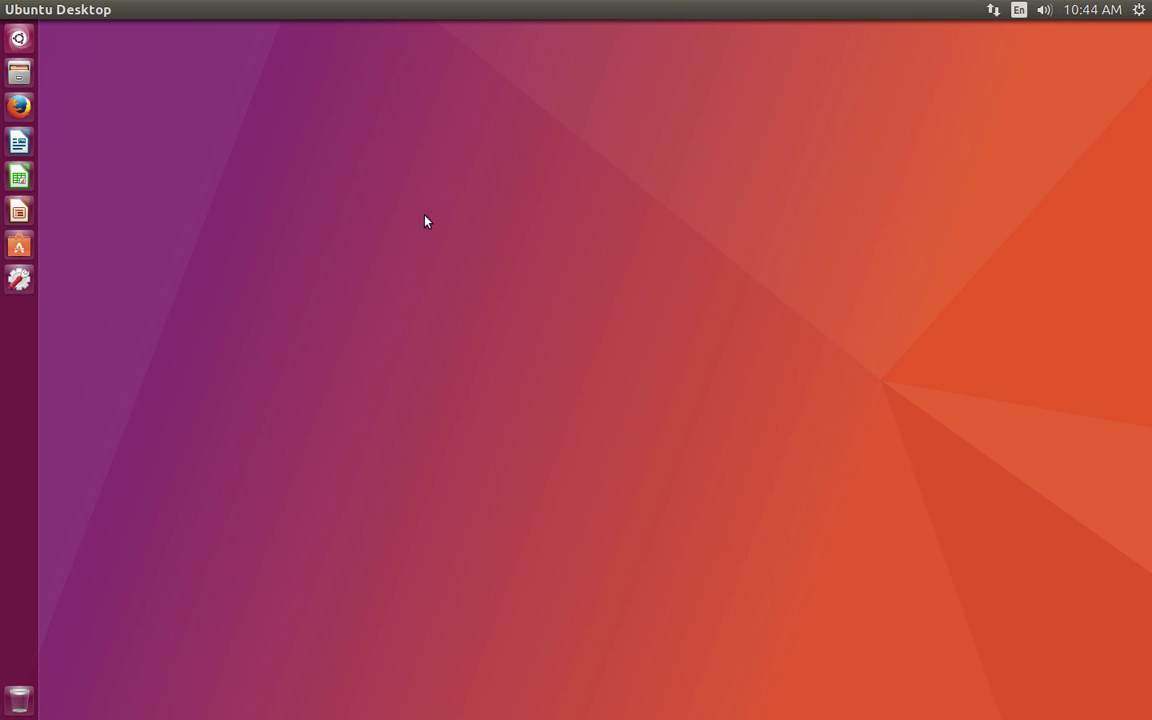
Step: Open the Dash from the Ubuntu button and switch it to the Applications lens
click(19, 38)
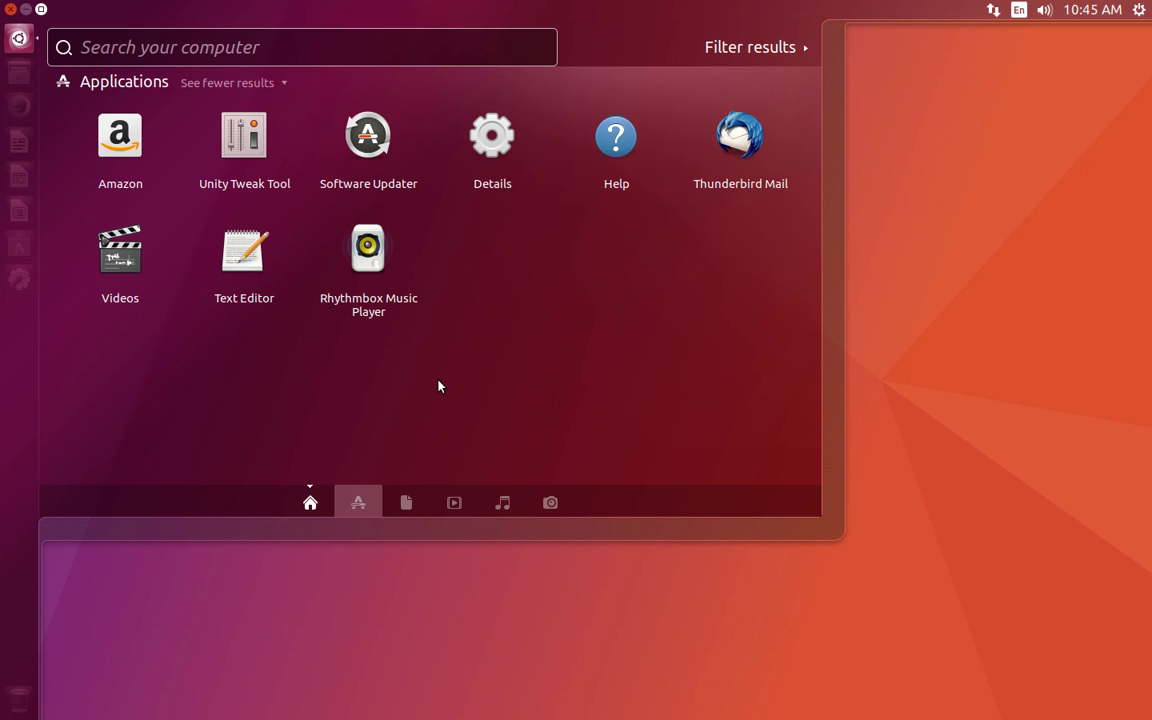
click(364, 507)
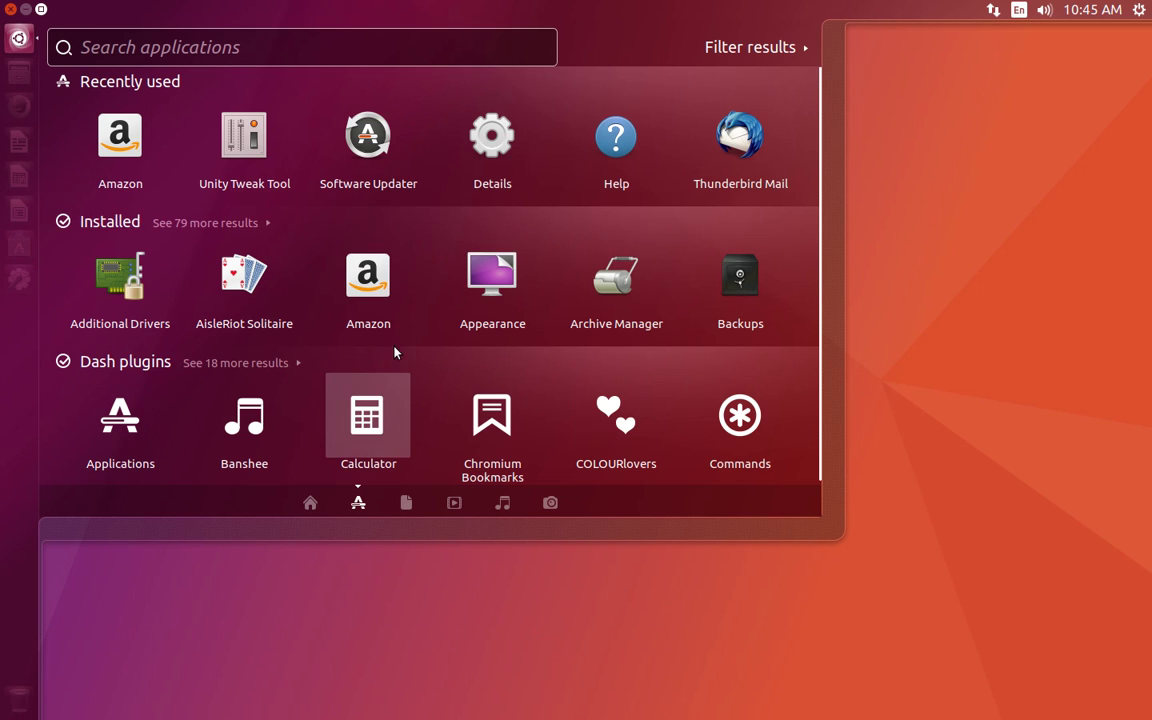
click(908, 106)
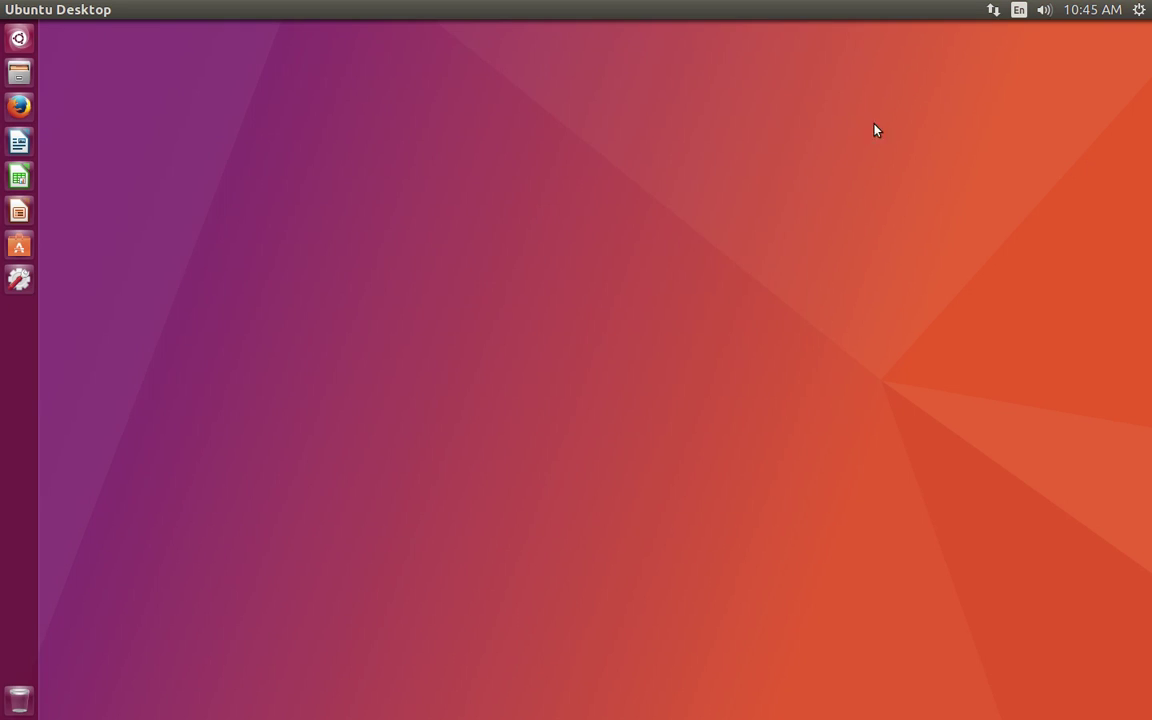
click(19, 72)
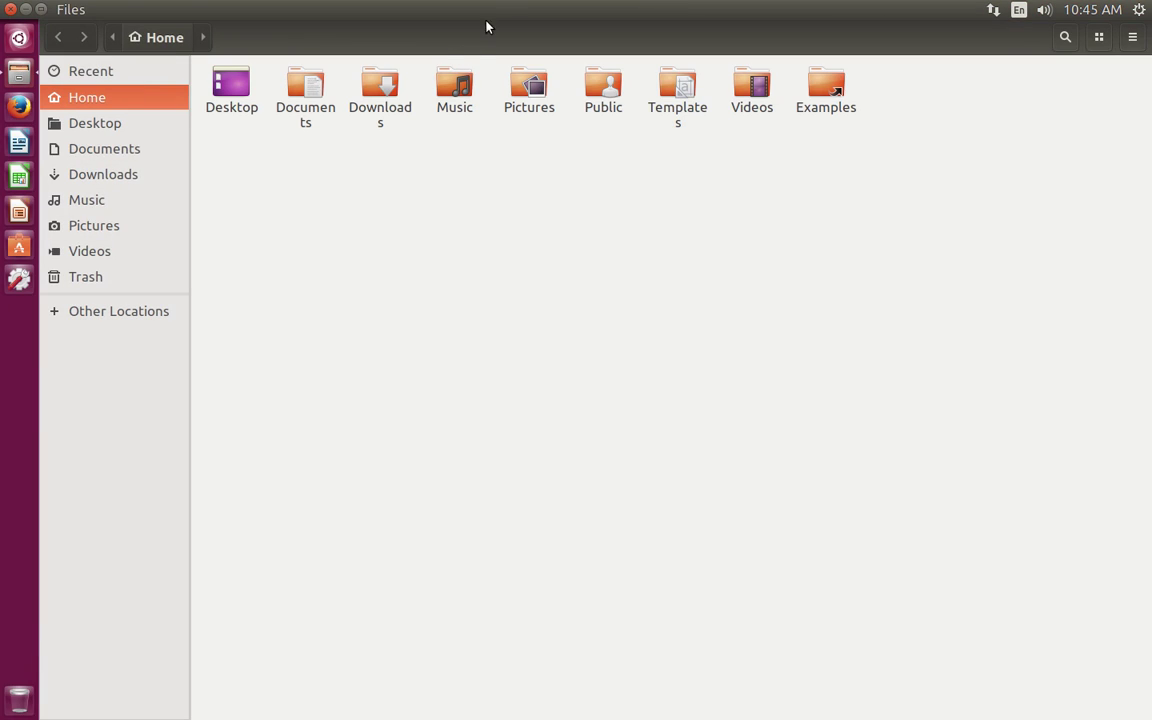
double_click(491, 10)
drag(483, 33, 602, 113)
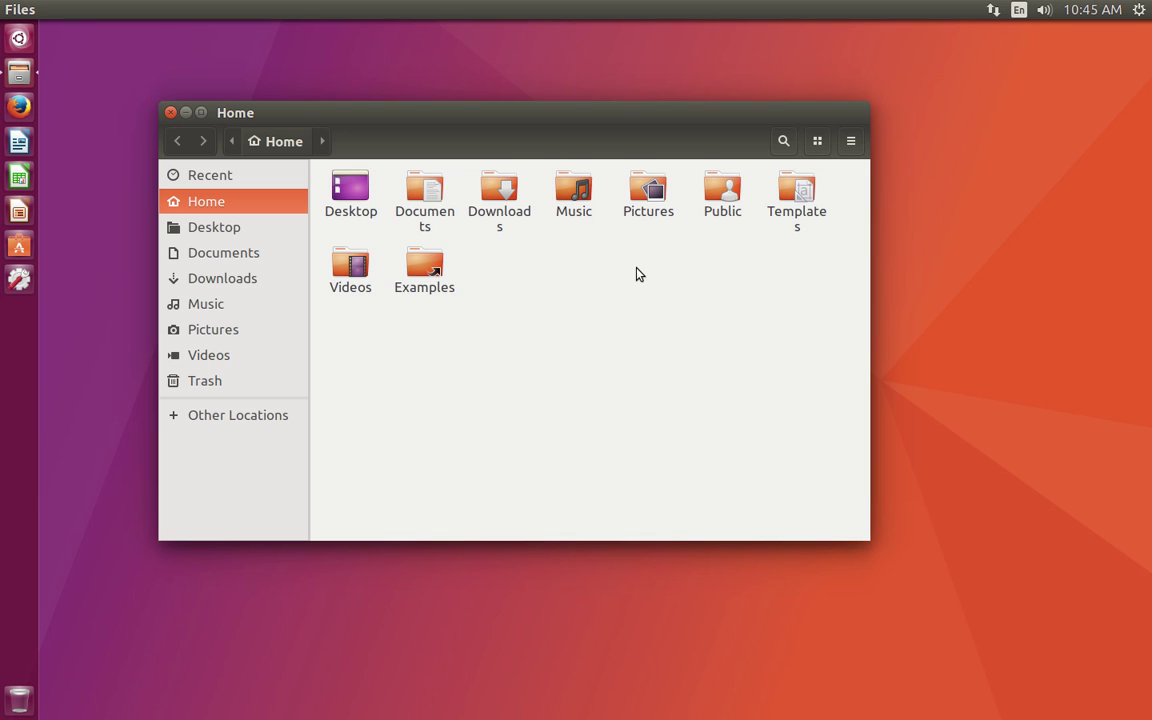
key(ctrl+plus)
key(ctrl+plus)
key(ctrl+minus)
key(ctrl+minus)
key(ctrl+plus)
key(ctrl+plus)
key(ctrl+plus)
key(ctrl+minus)
key(ctrl+minus)
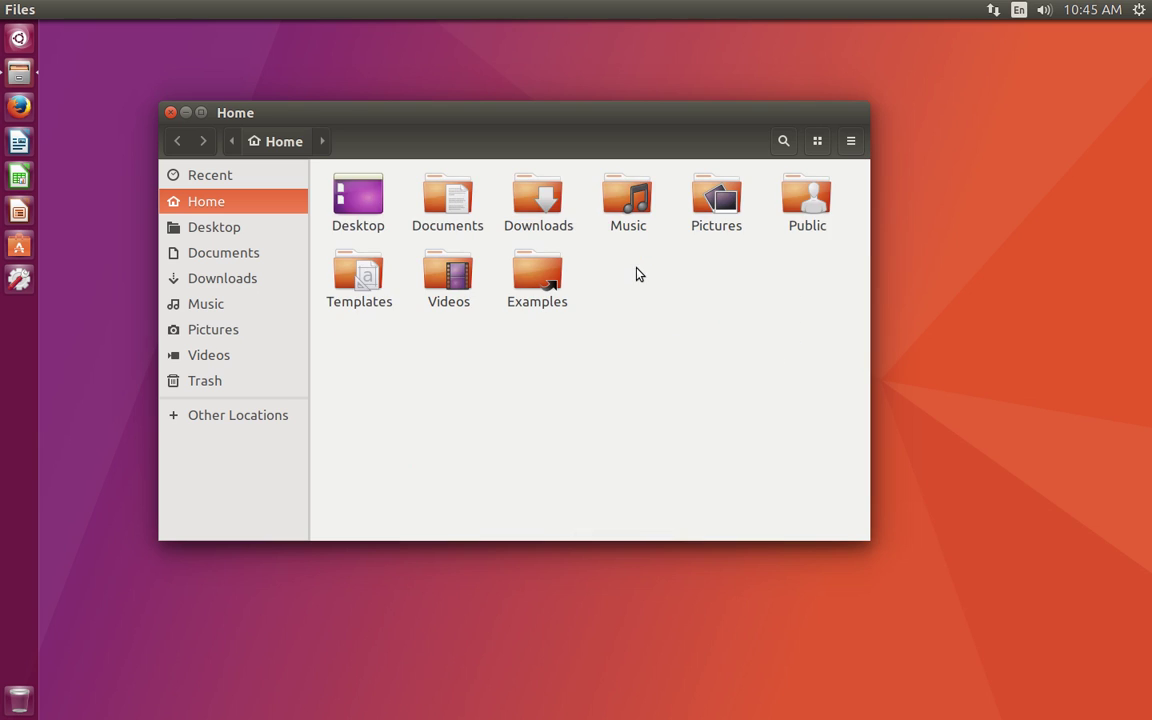
key(ctrl+plus)
key(ctrl+minus)
click(170, 113)
click(18, 106)
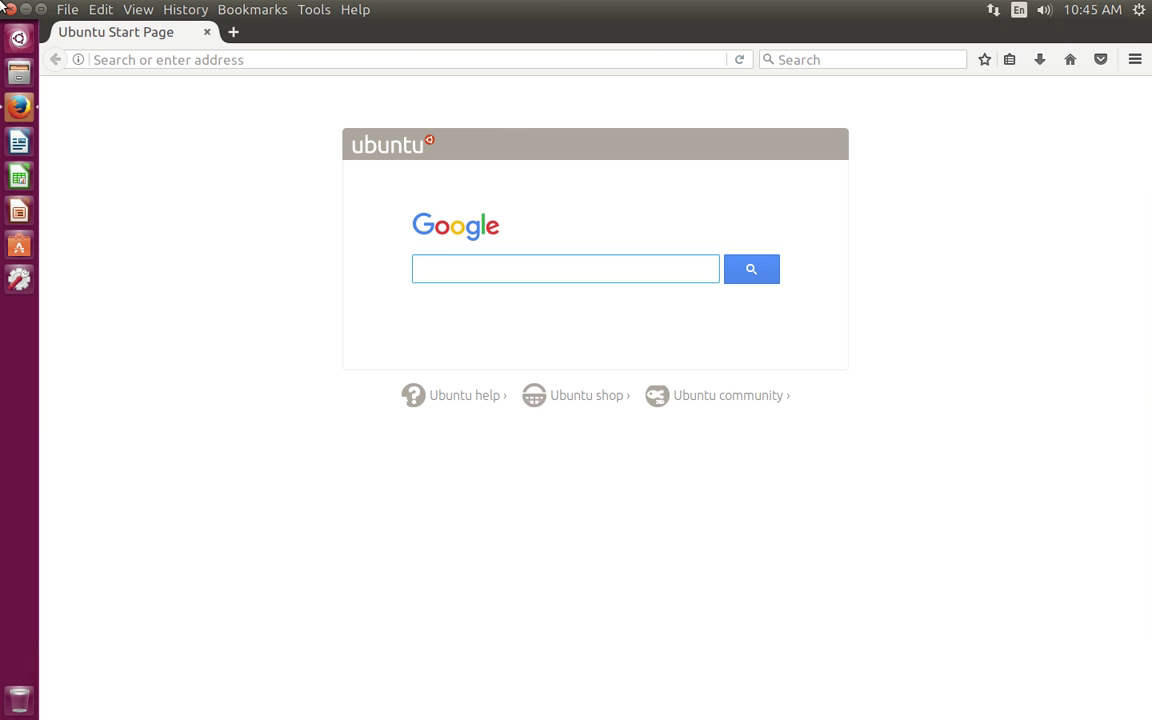
click(10, 9)
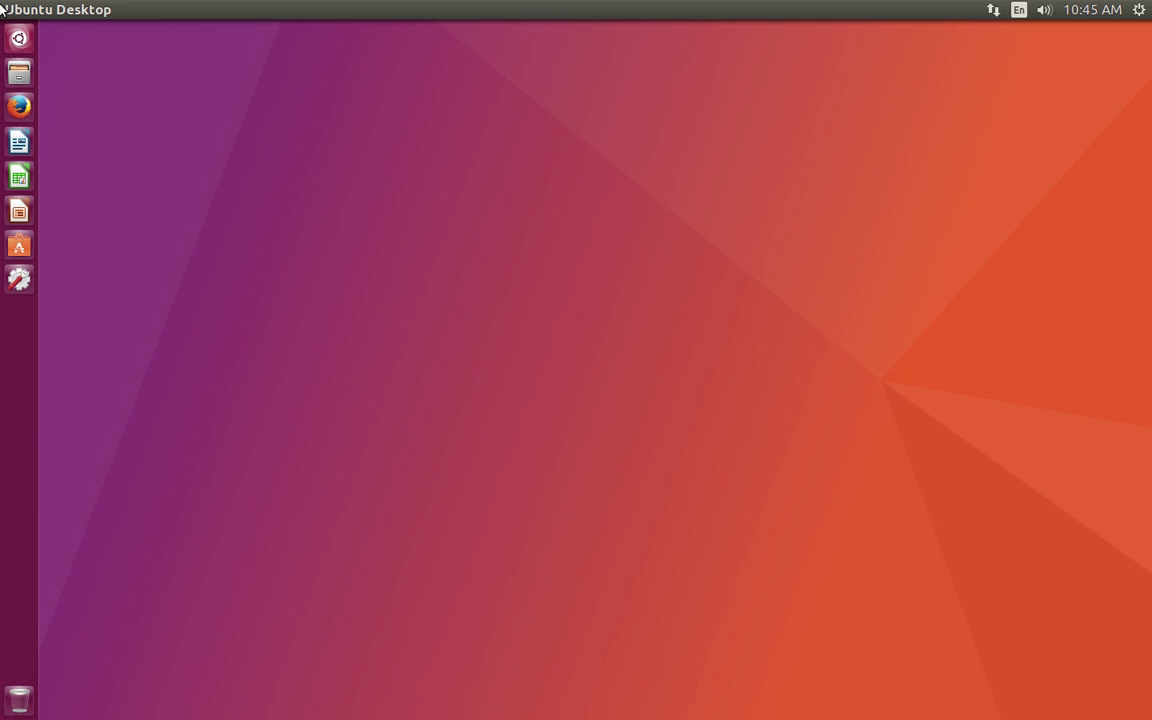
click(18, 222)
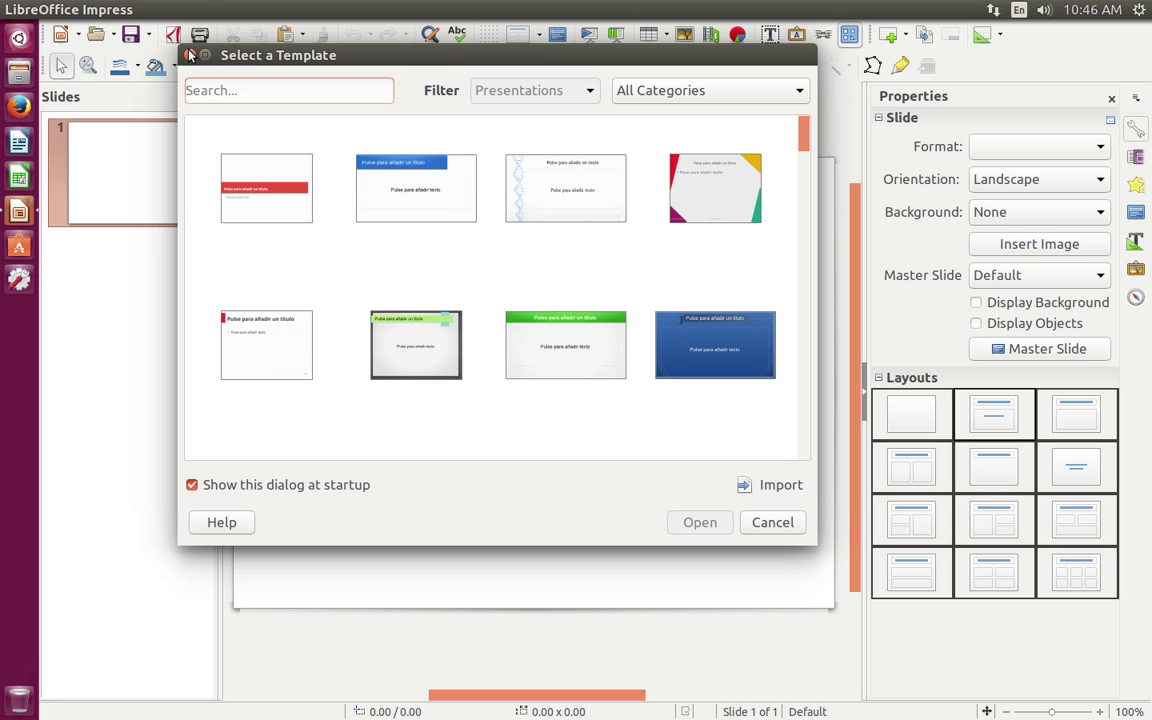
click(190, 54)
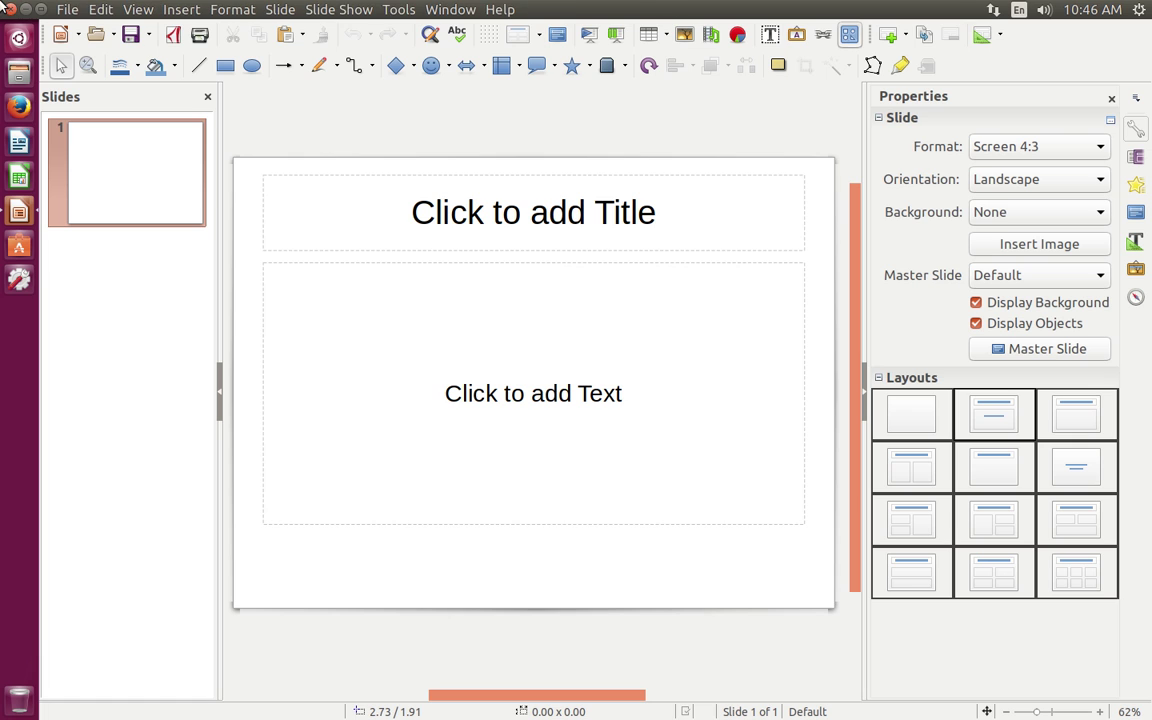
click(9, 9)
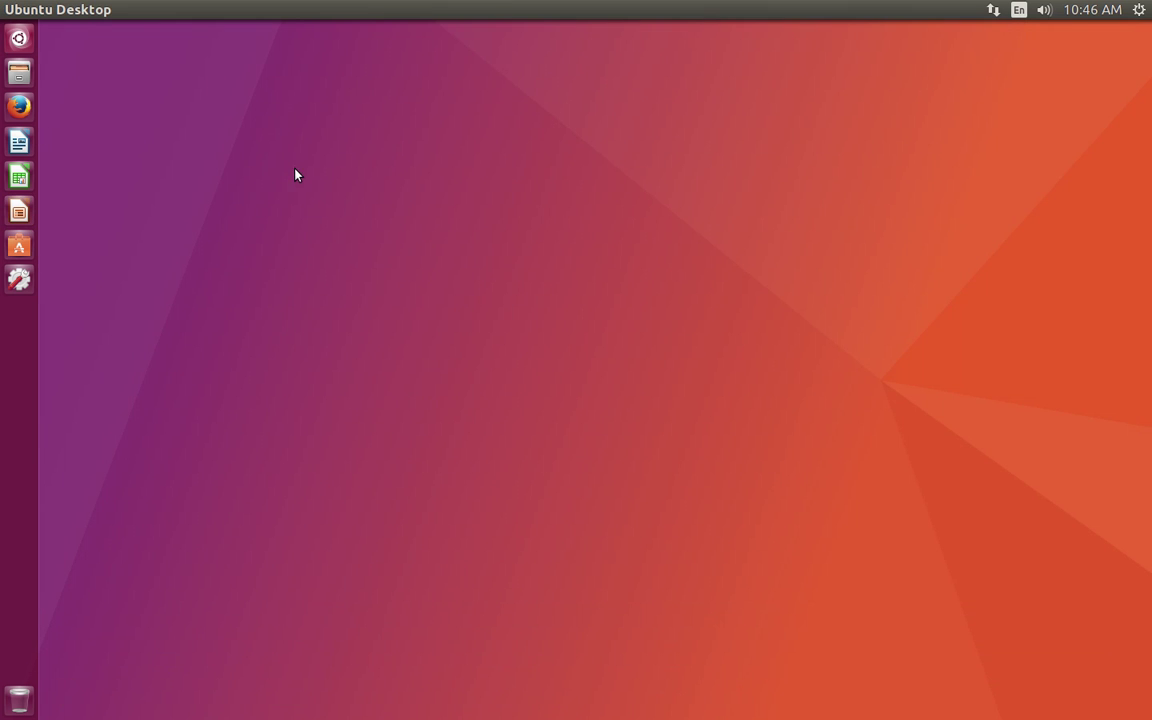
click(25, 45)
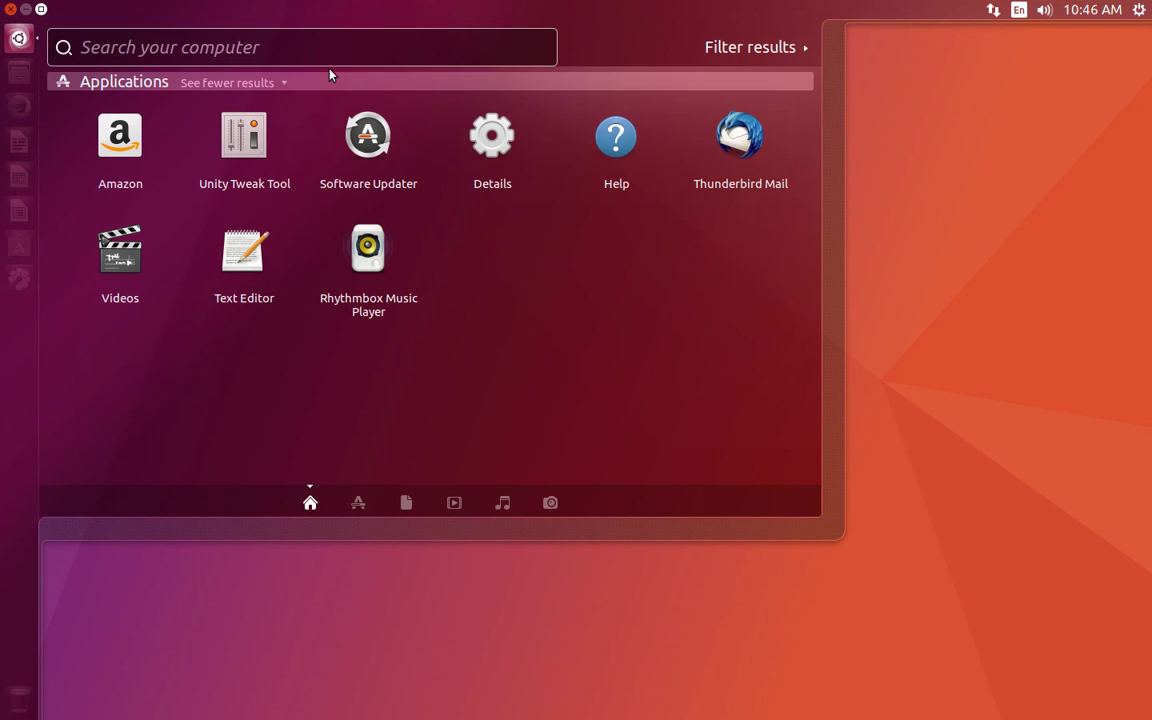
click(121, 155)
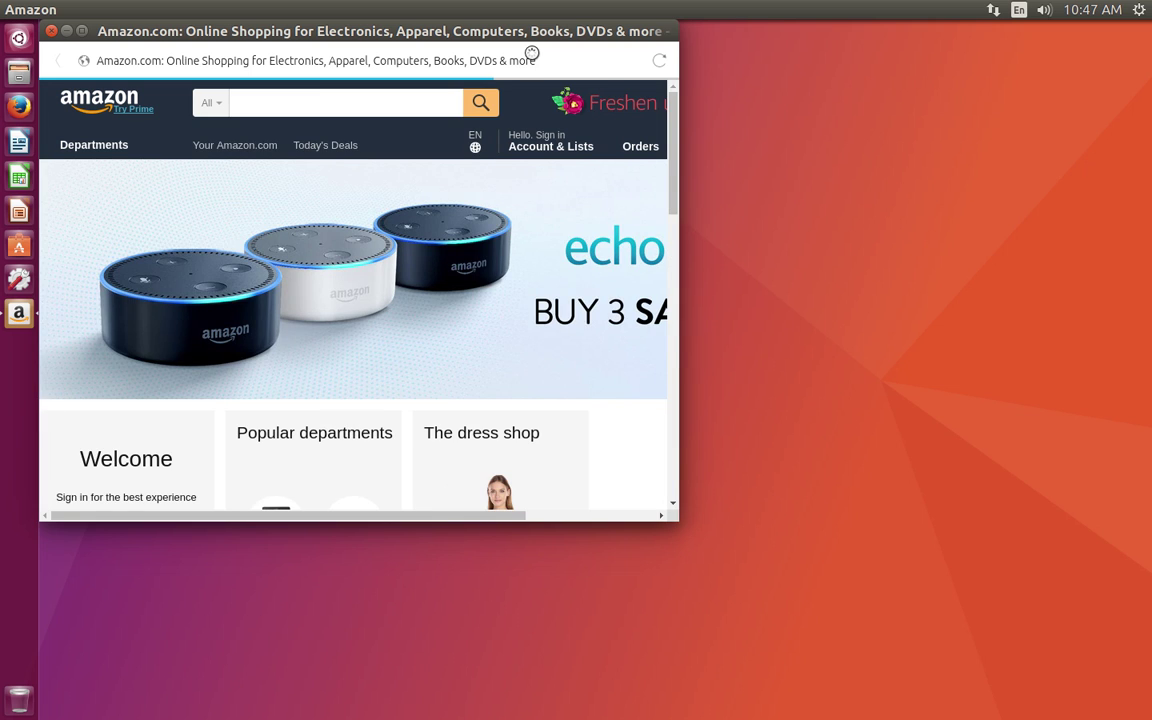
key(alt+F4)
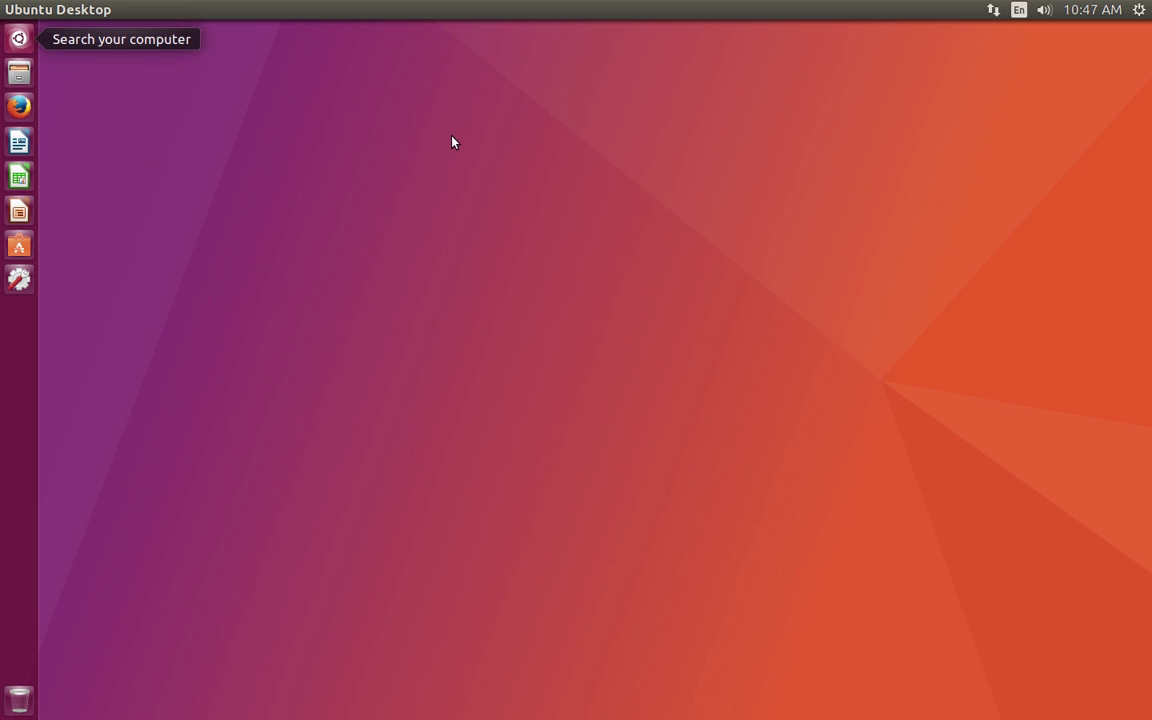
click(16, 42)
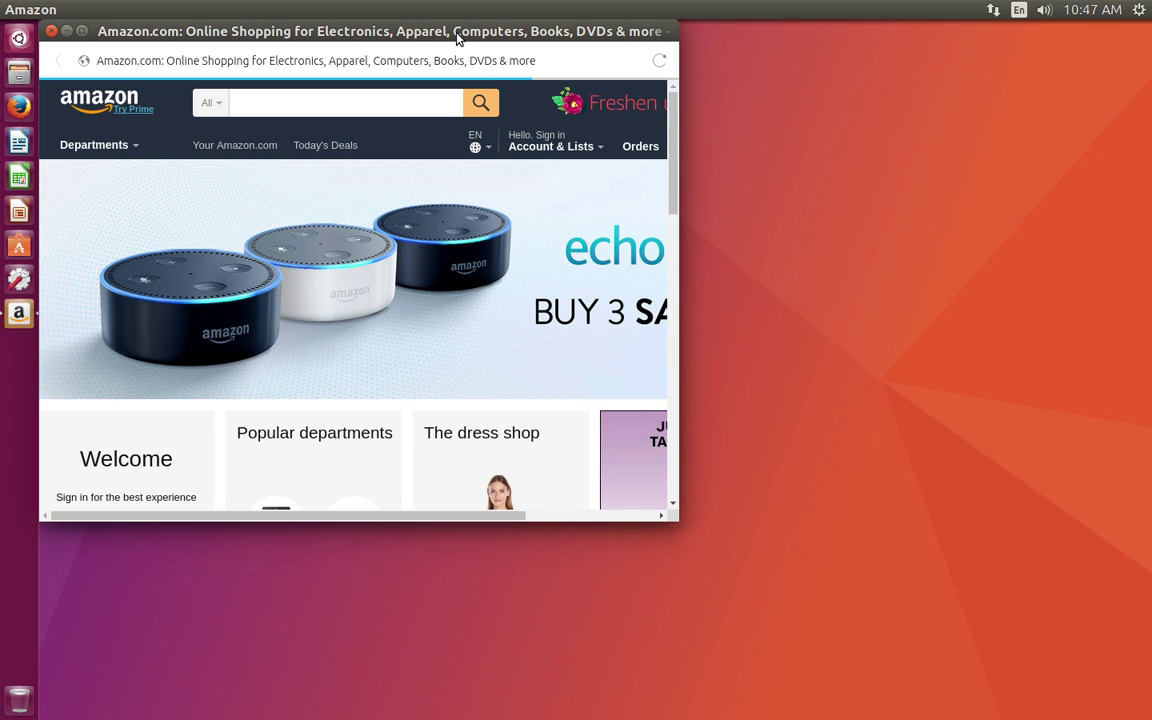
key(alt+F4)
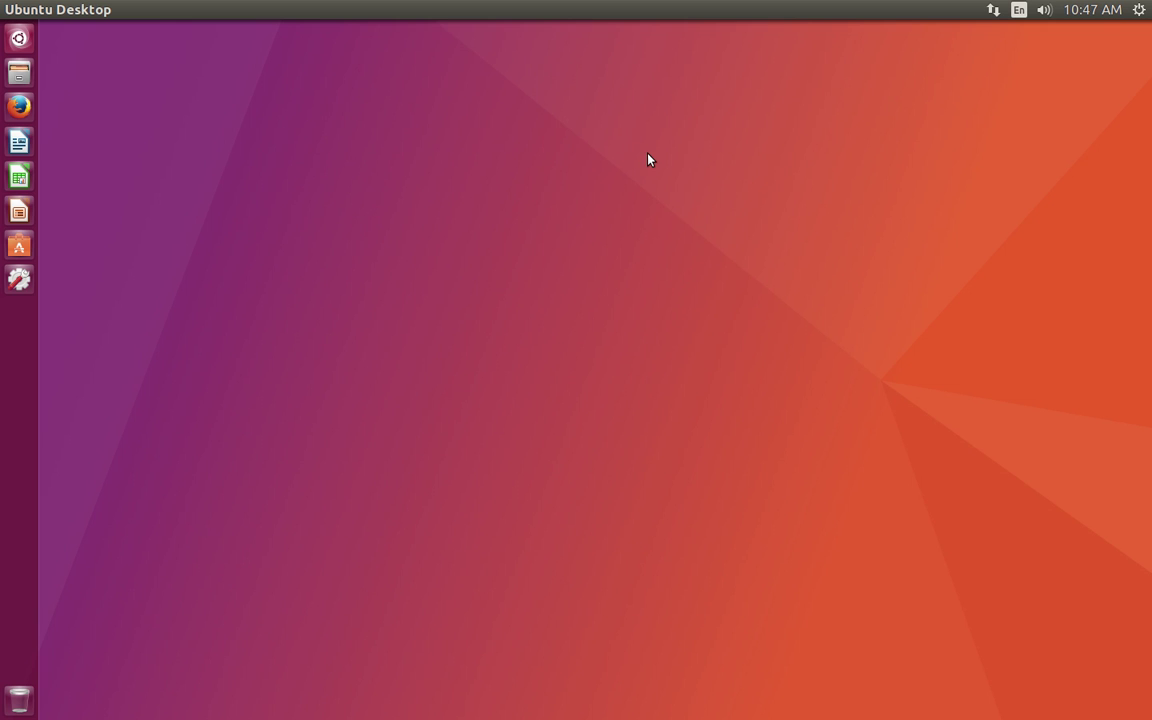
Step: Open a terminal inside the Ubuntu VM and move it to the centre of the desktop
key(ctrl+alt+t)
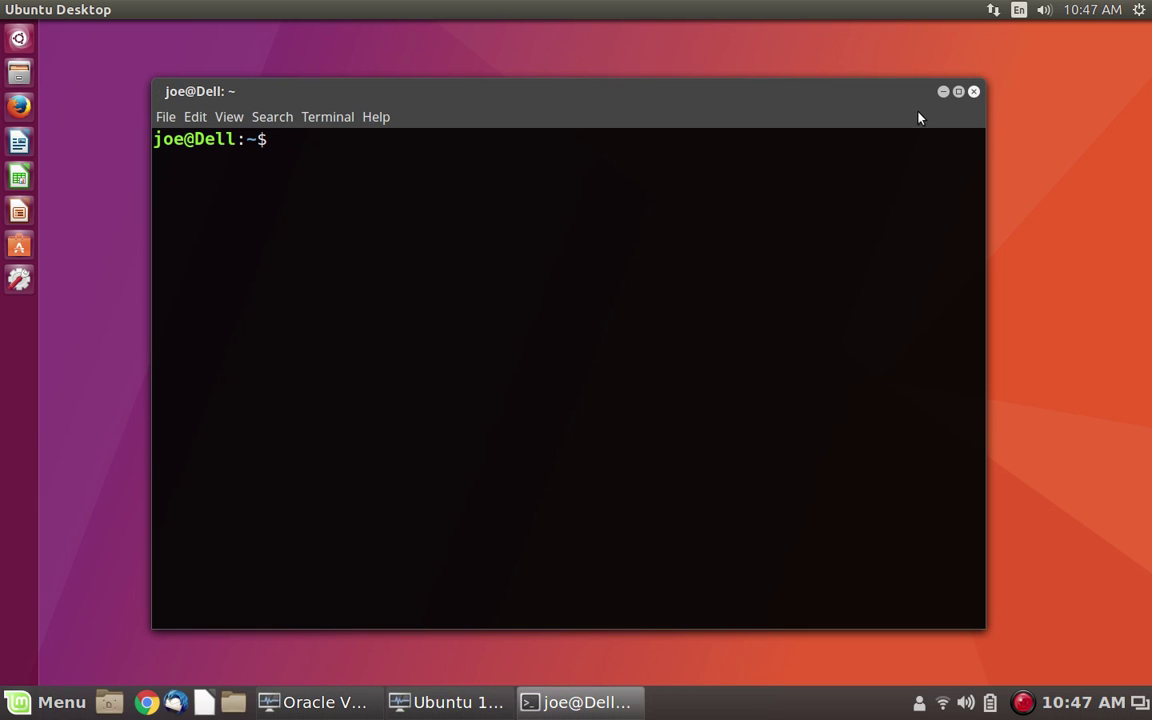
click(973, 92)
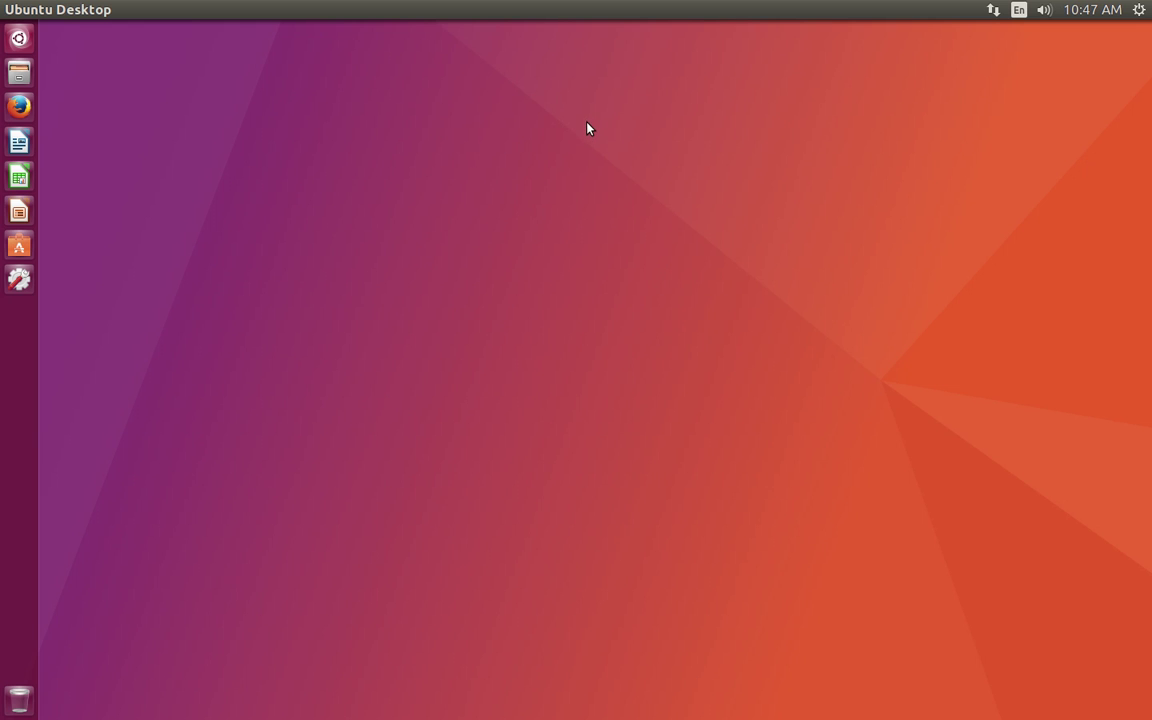
key(ctrl+alt+t)
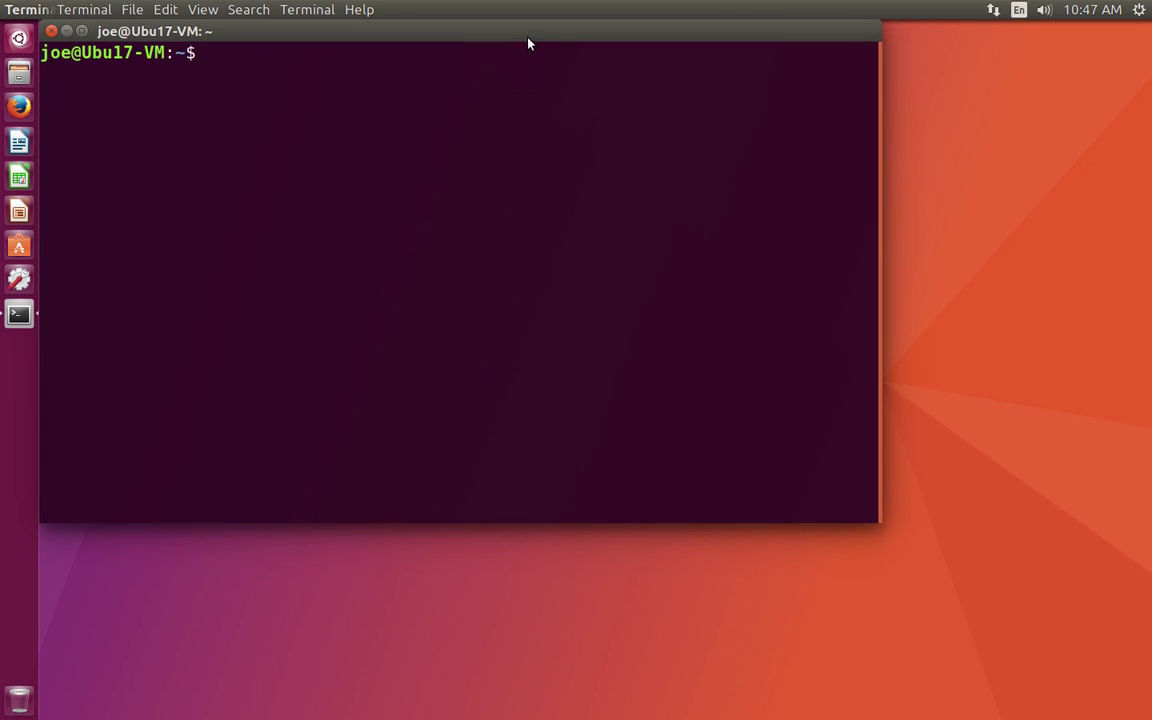
drag(520, 31, 733, 121)
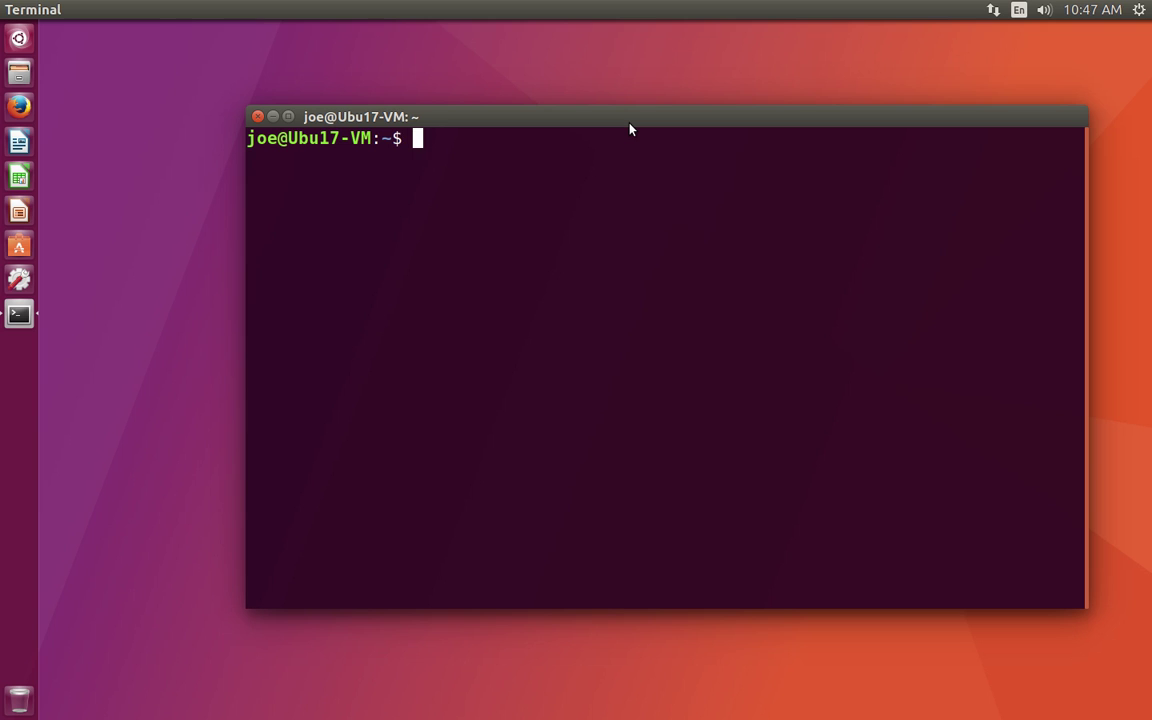
drag(630, 128, 585, 118)
Step: Run uname -r and free -h to show kernel 4.10.0-19-generic and memory usage
text(uname -r)
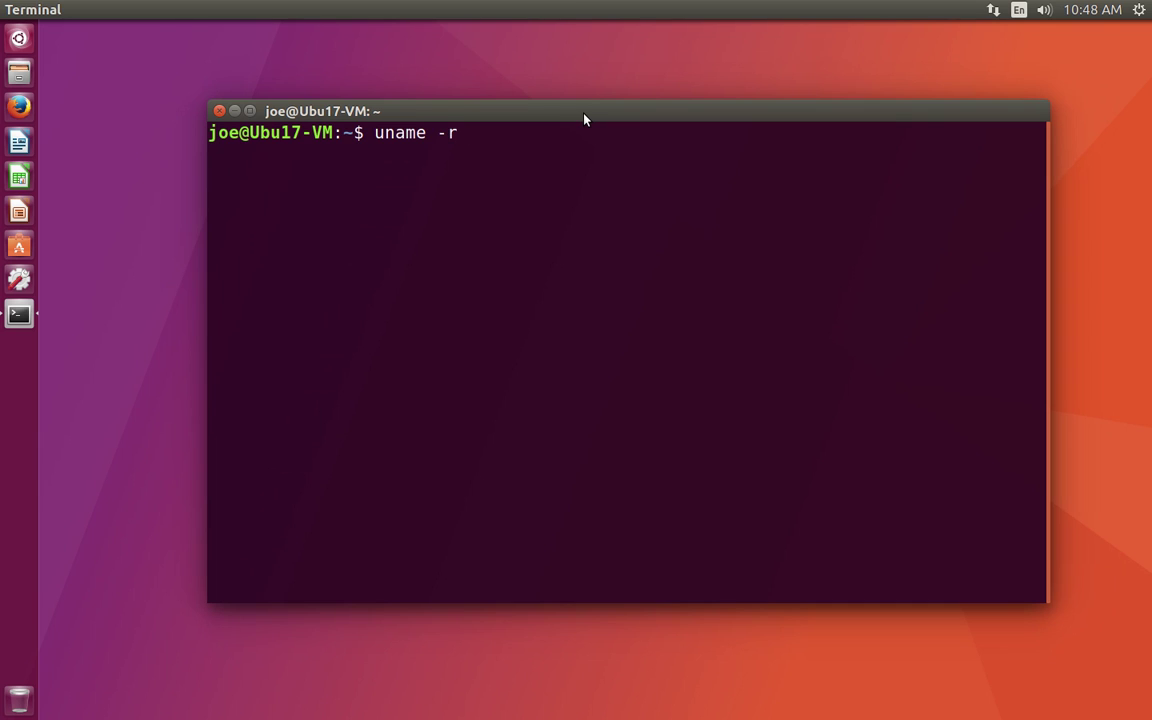
key(Return)
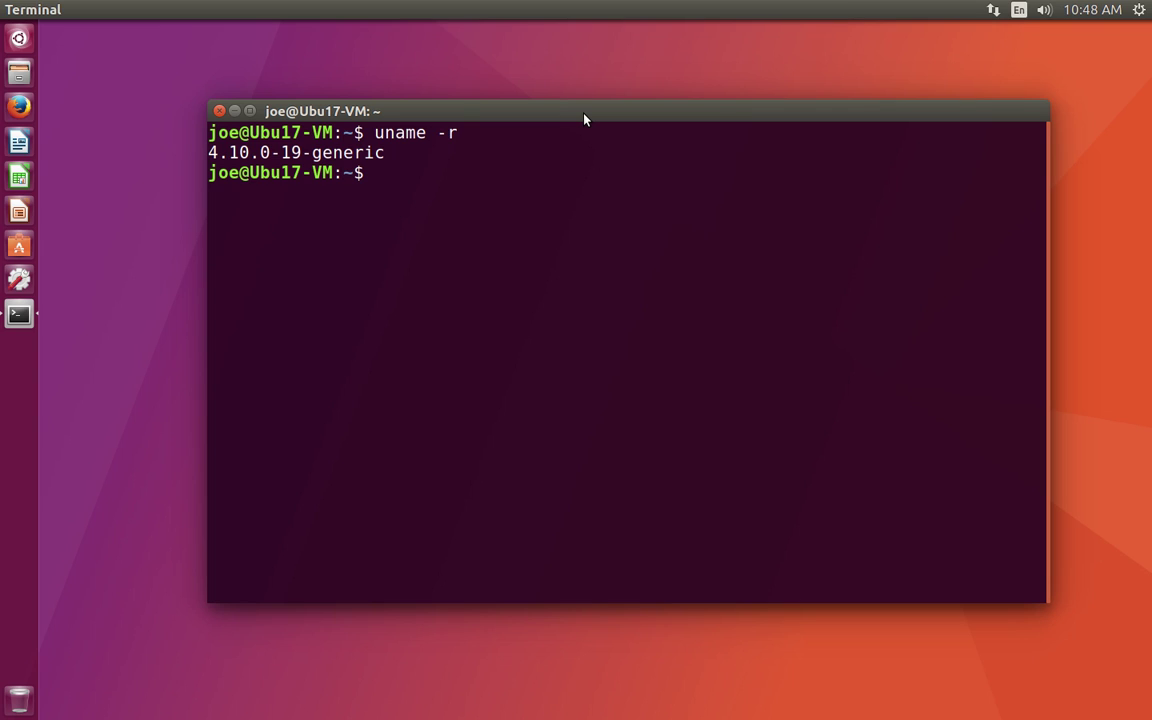
text(free -h)
key(Return)
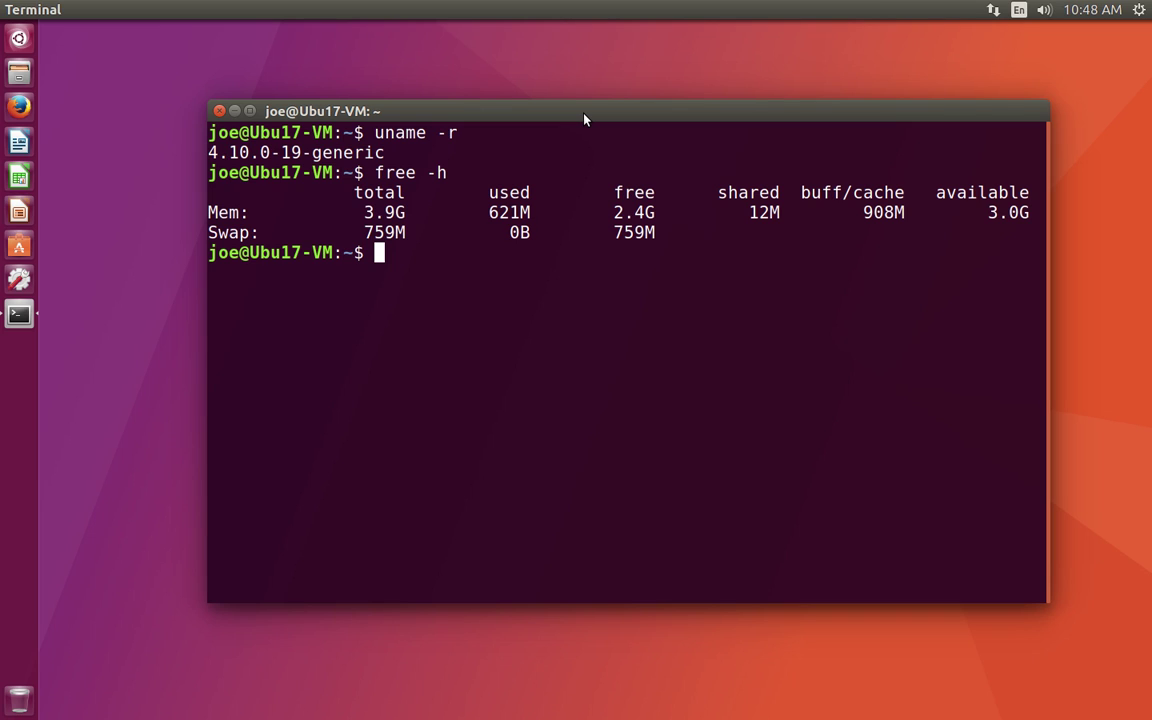
Step: Run ls / to list the root directory, then clear the stray text selection
text(ls /)
key(Return)
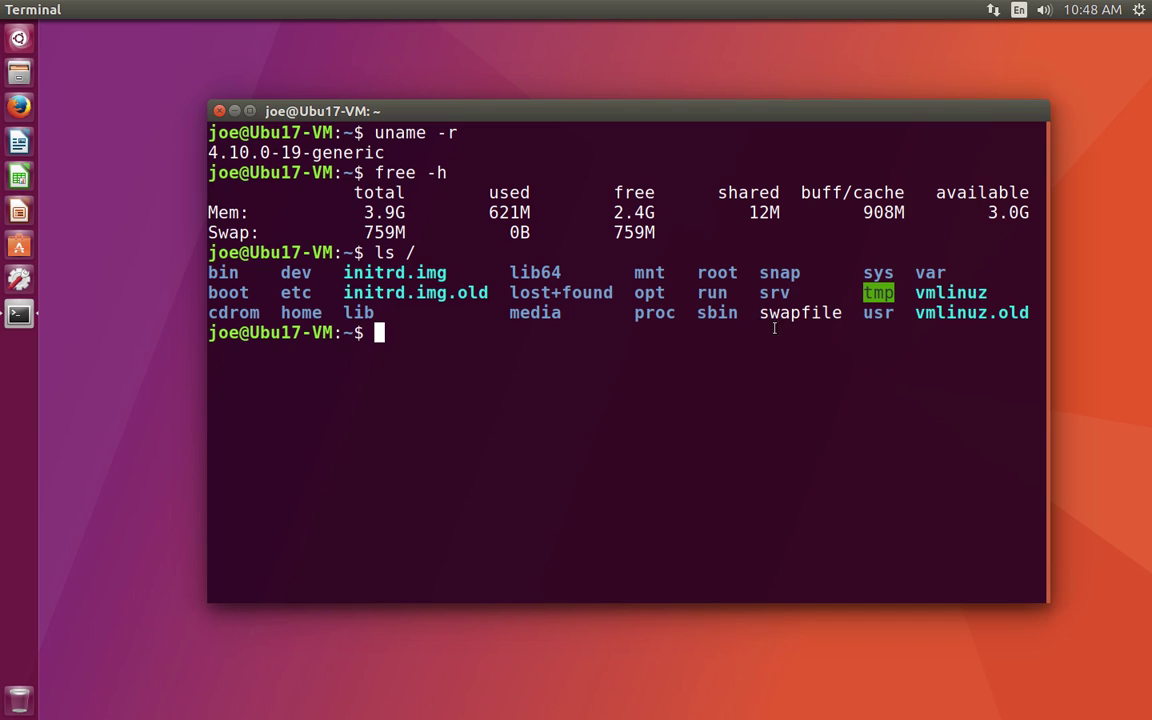
drag(844, 318, 763, 313)
click(825, 347)
Step: Close the terminal, open System Settings' Appearance Behavior tab, and glance at its Help choices
click(219, 110)
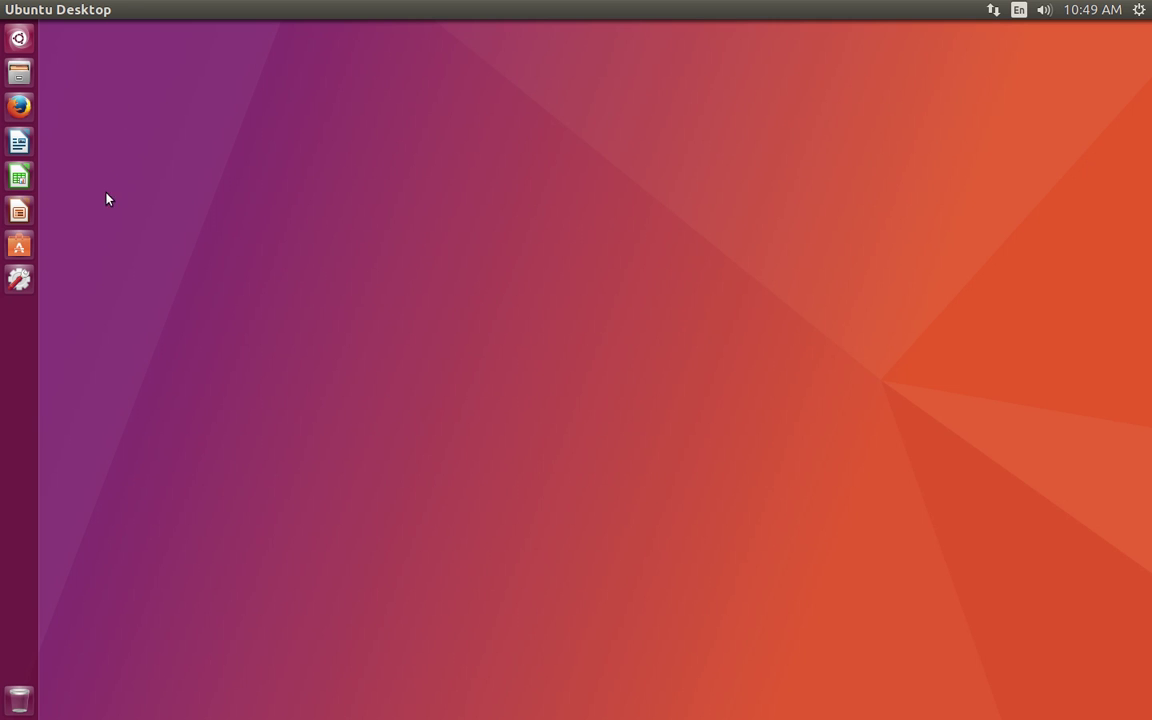
click(4, 281)
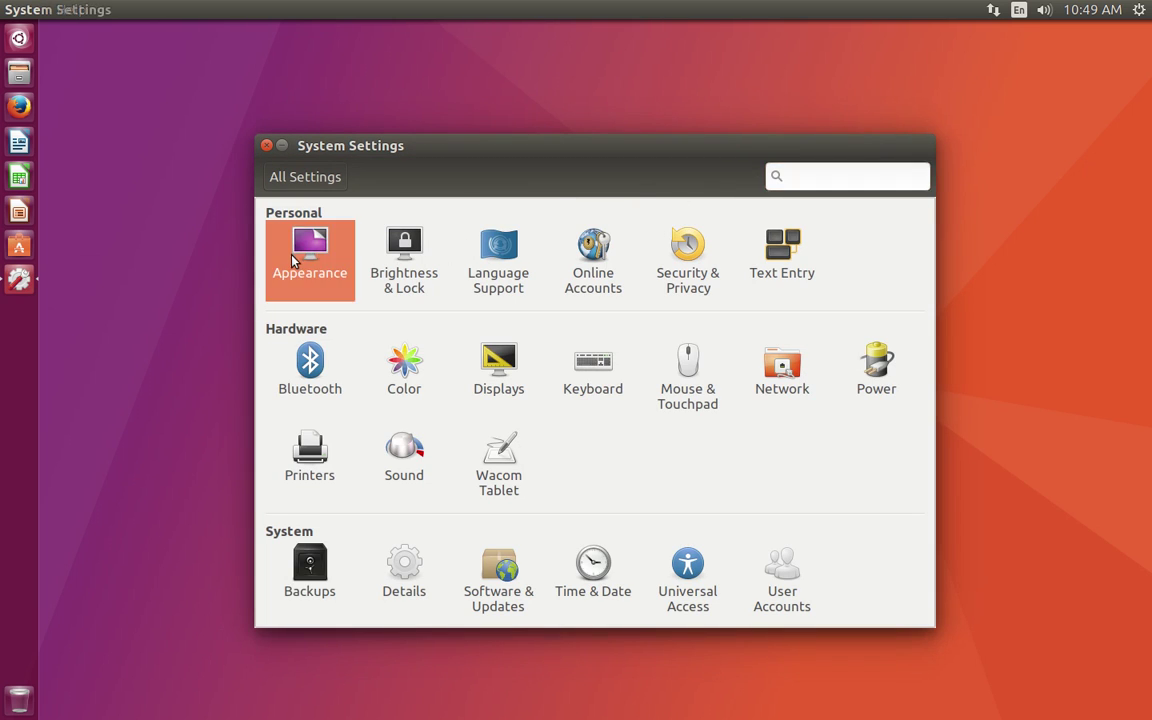
click(292, 262)
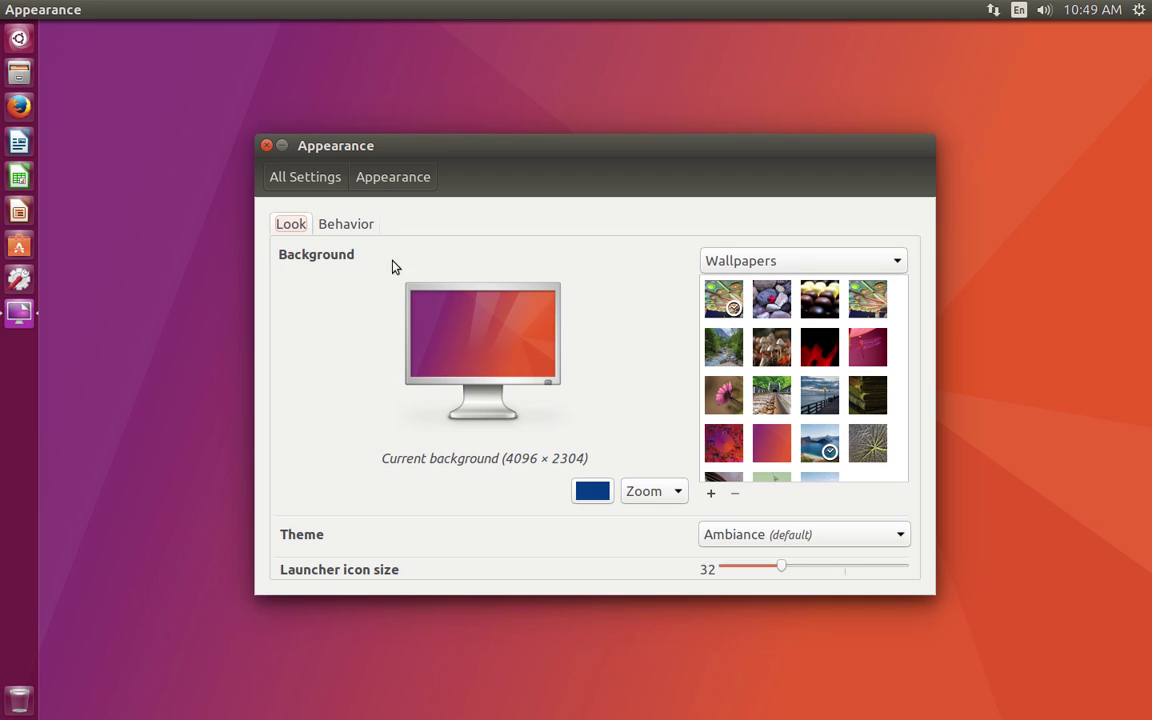
click(350, 222)
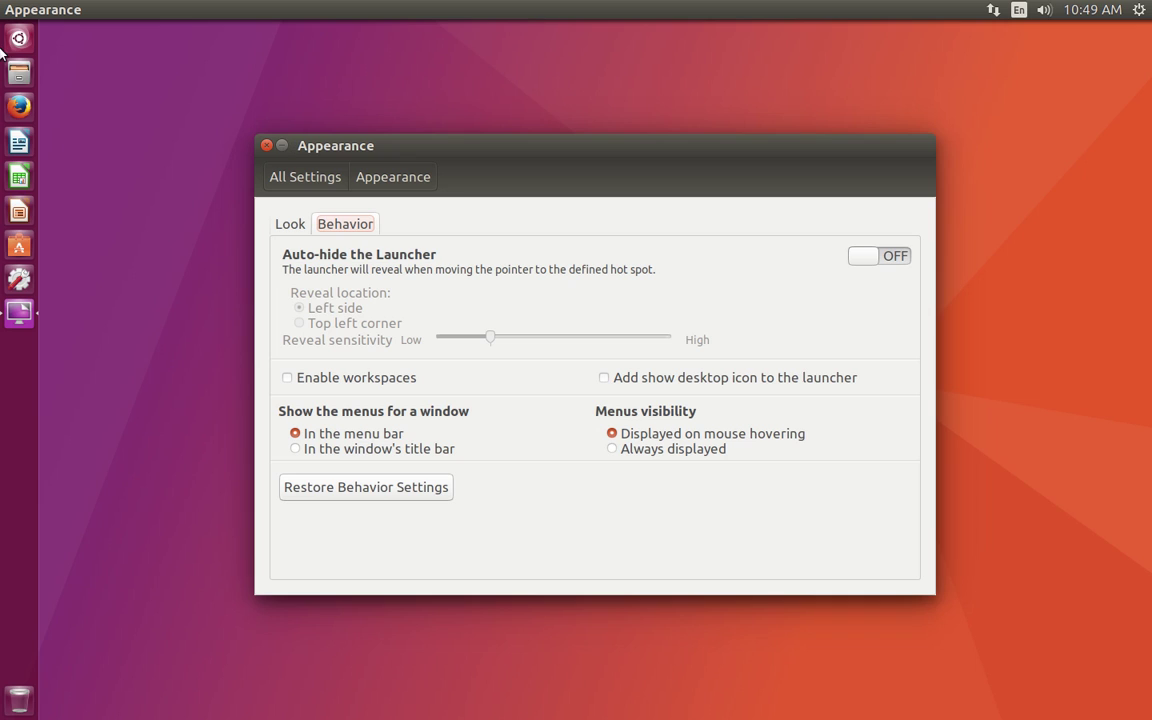
click(77, 9)
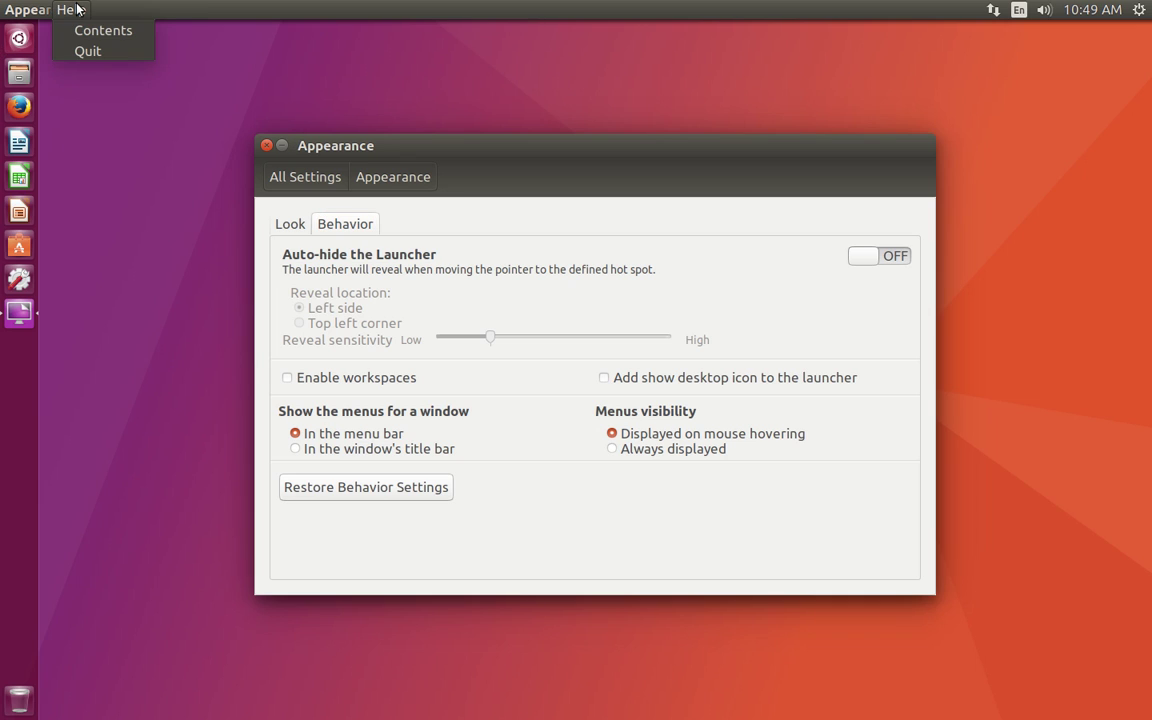
click(116, 167)
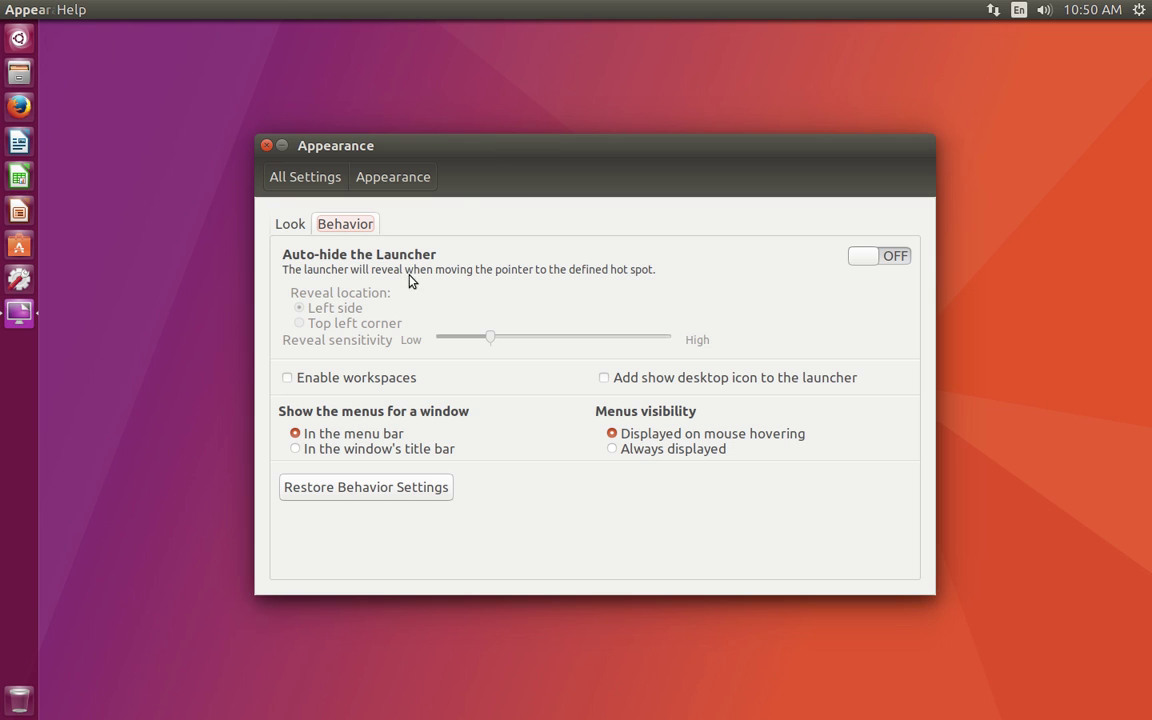
Step: Close Appearance settings and launch Unity Tweak Tool on its Launcher settings
click(267, 146)
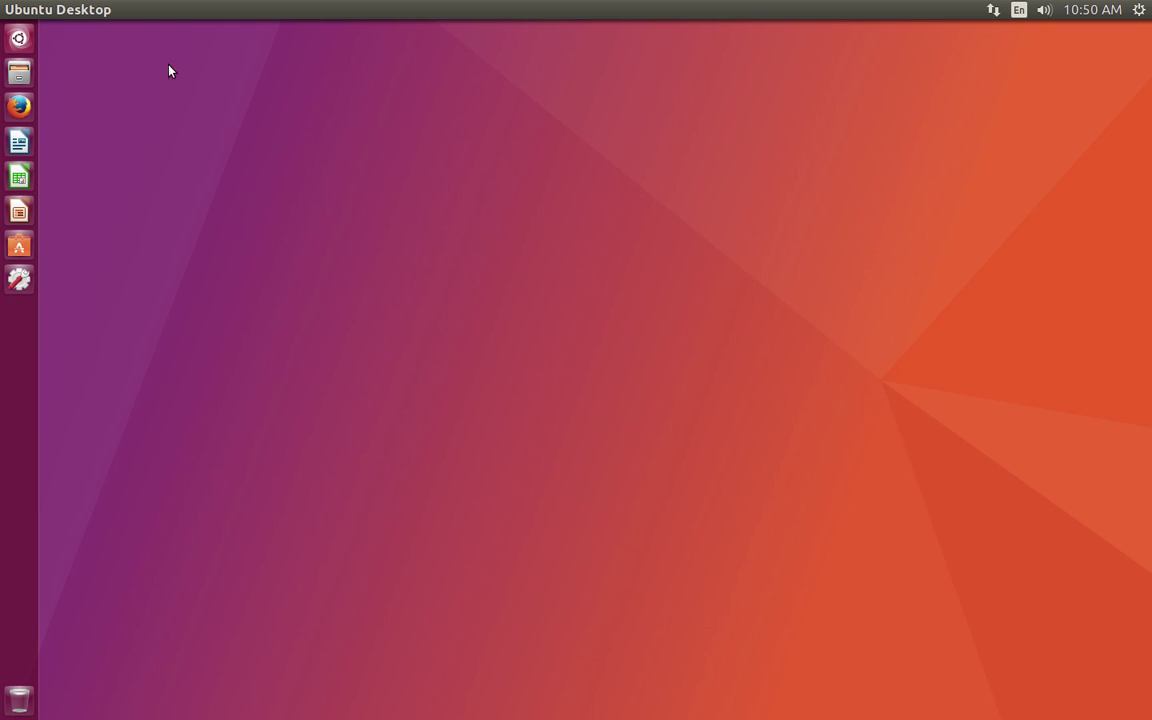
click(19, 38)
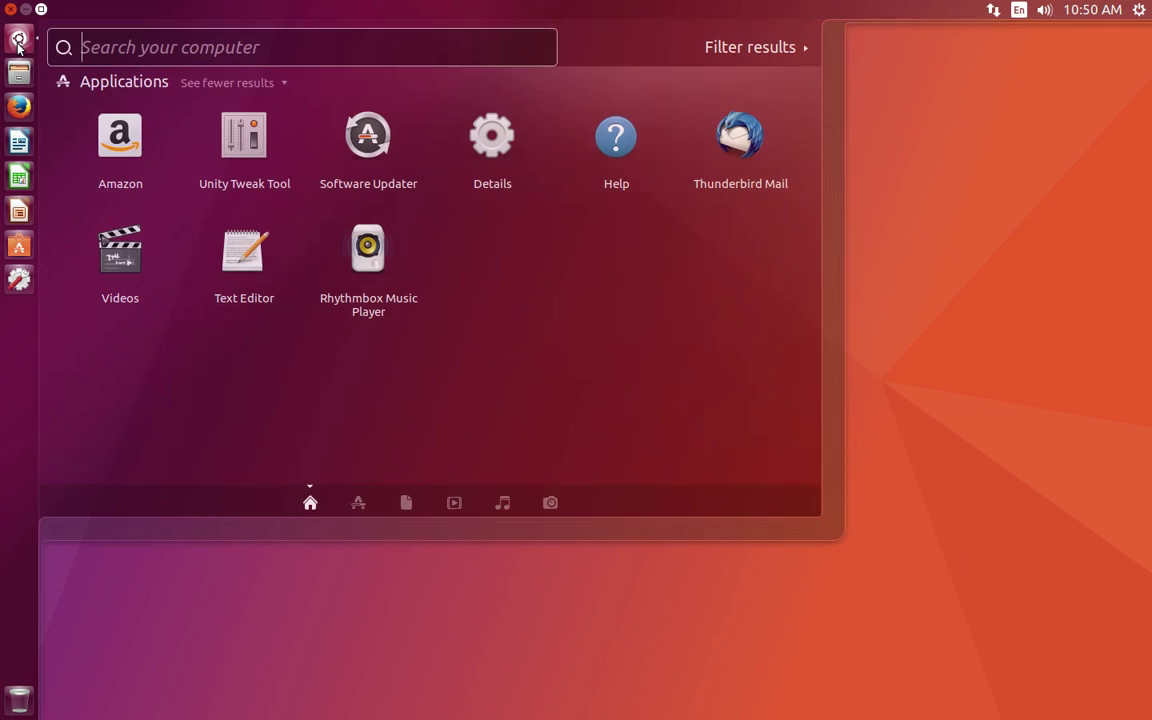
click(233, 160)
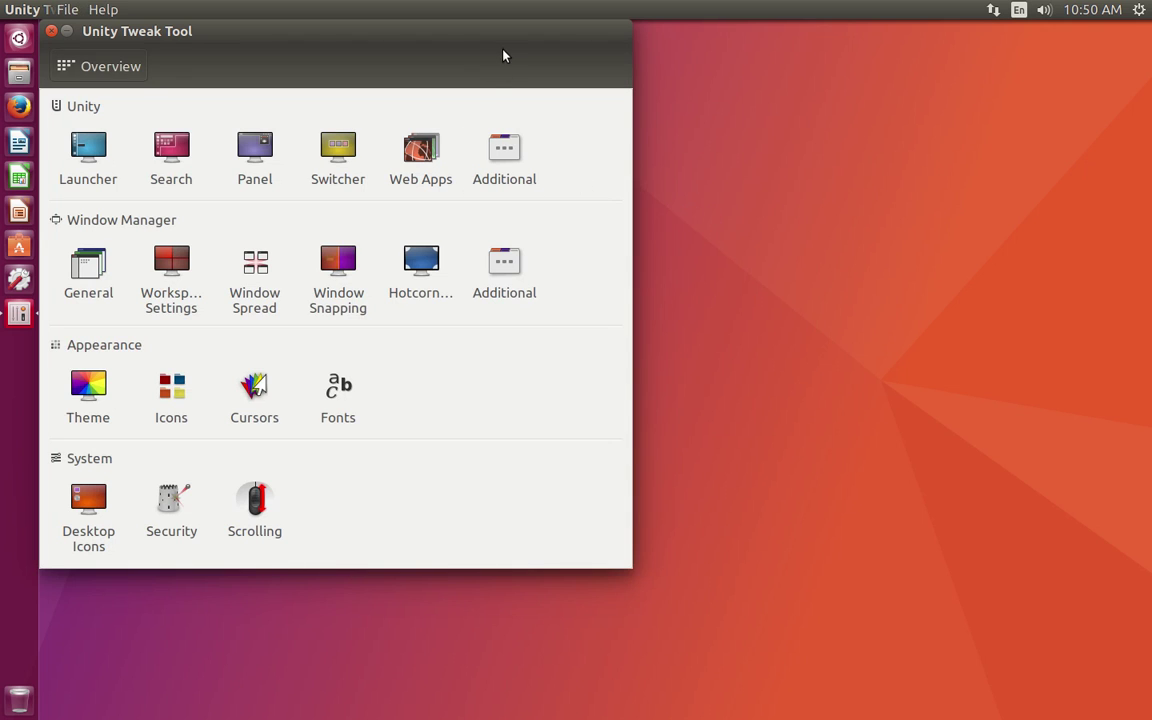
drag(485, 38, 836, 80)
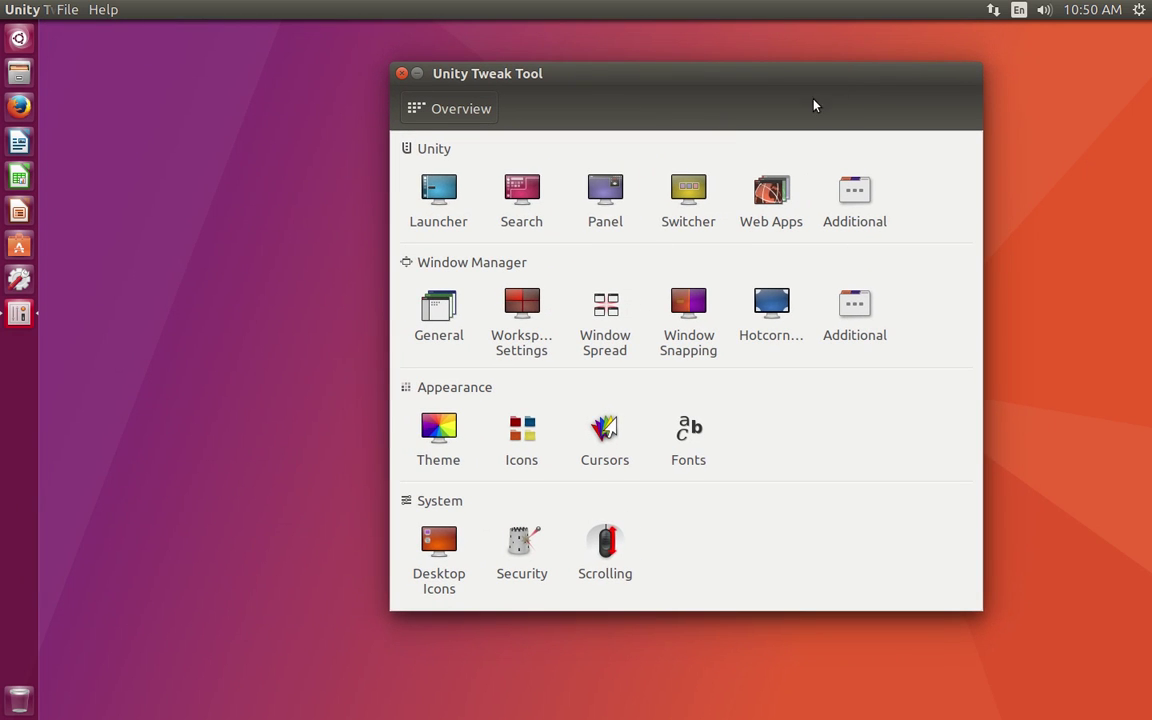
click(440, 207)
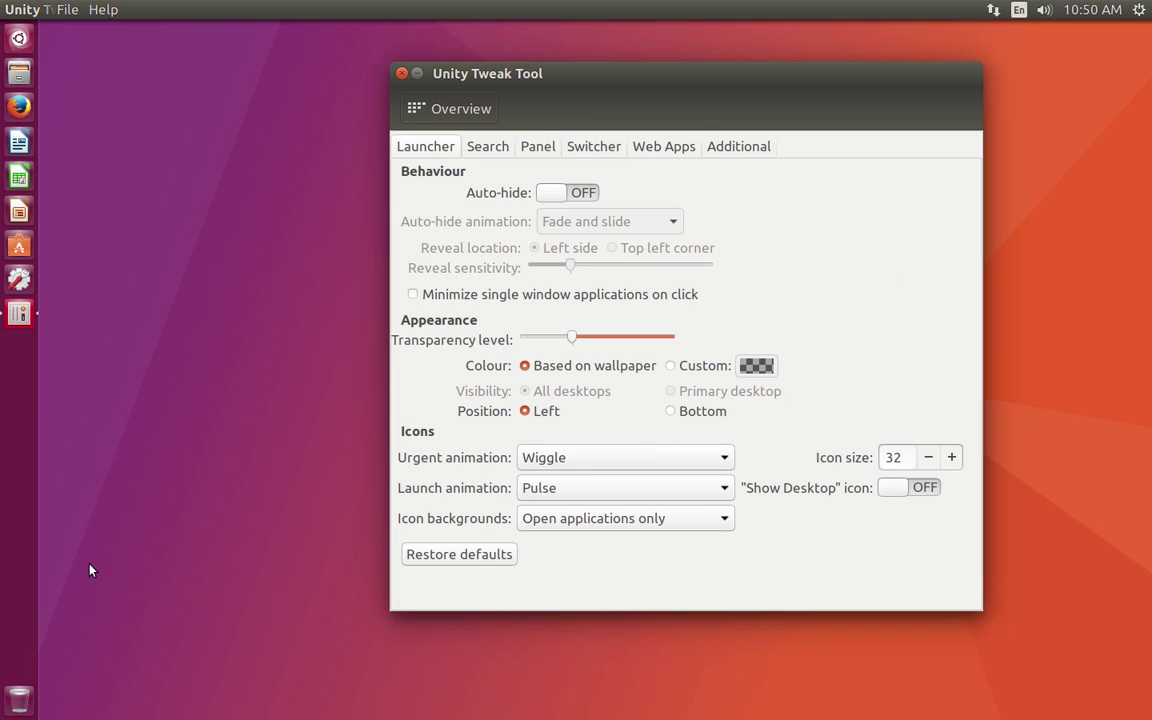
Step: Move the launcher to Bottom, preview the Dash there, then set Position back to Left
click(670, 411)
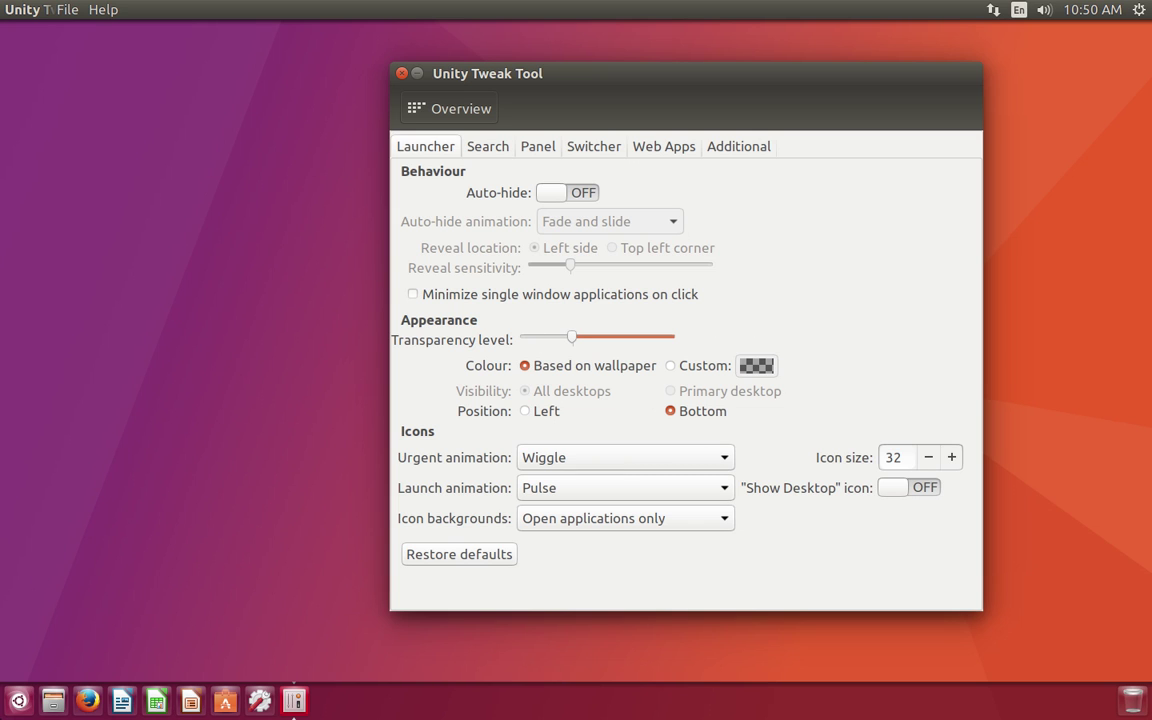
key(super)
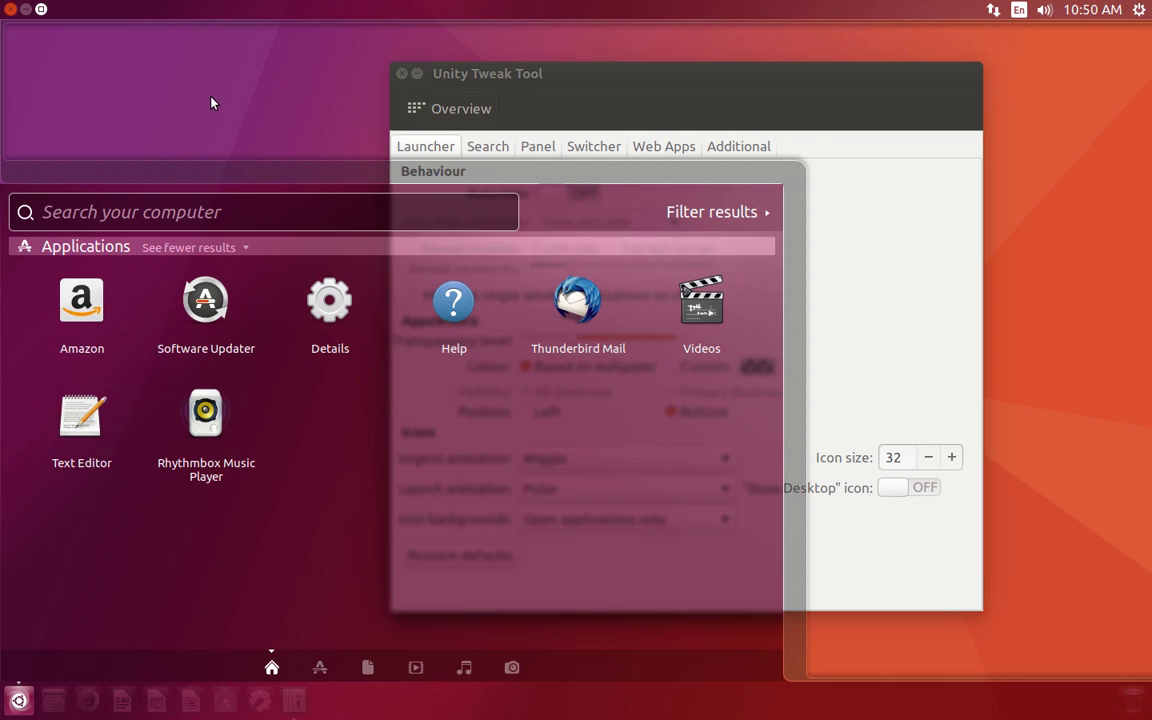
click(211, 104)
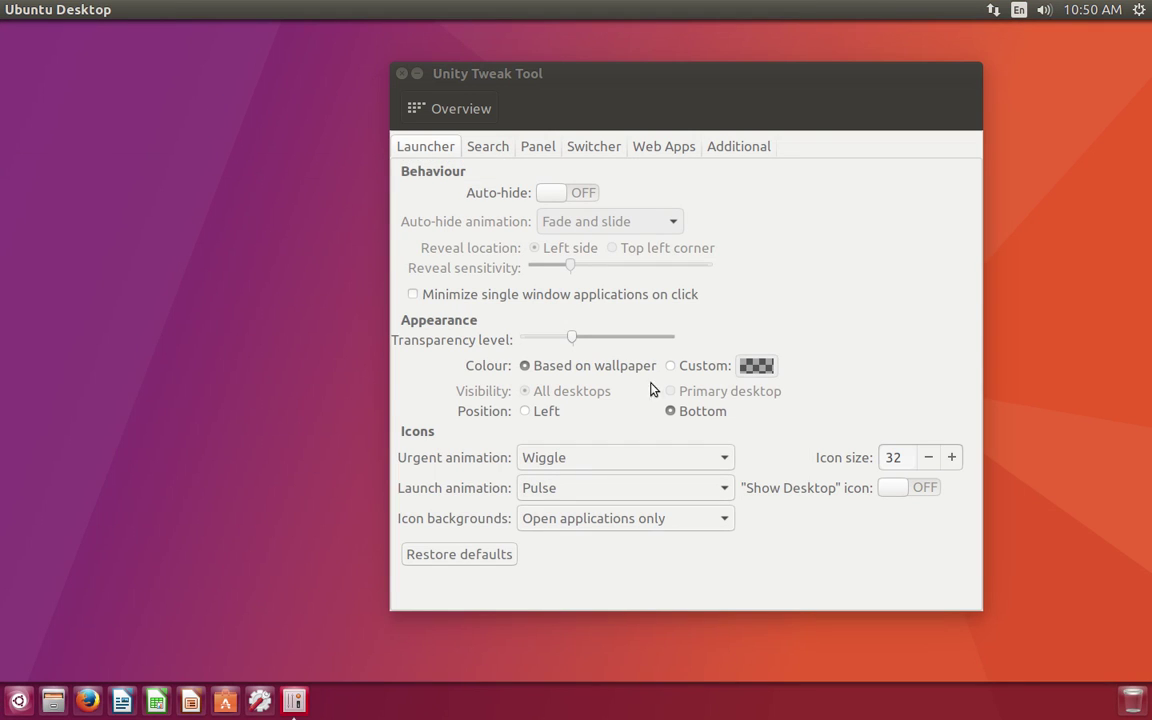
click(522, 415)
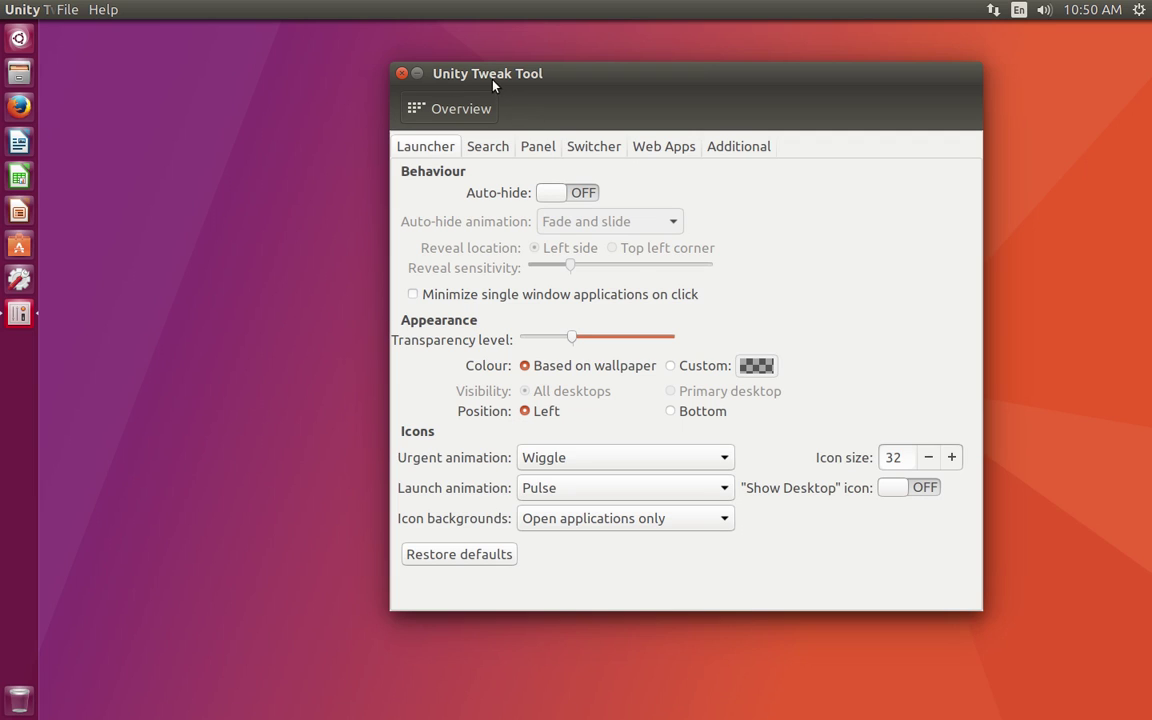
Step: Browse the File menu, then search 'gen' in the HUD to open Window Manager General settings
click(102, 12)
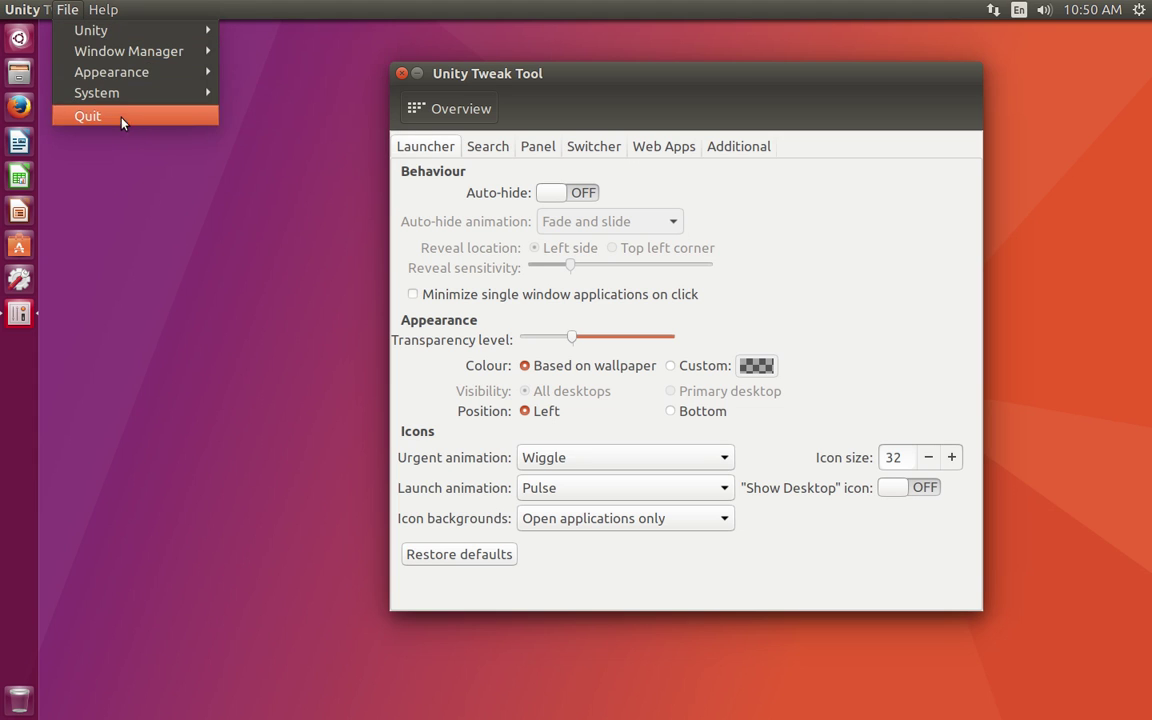
mouse_move(131, 38)
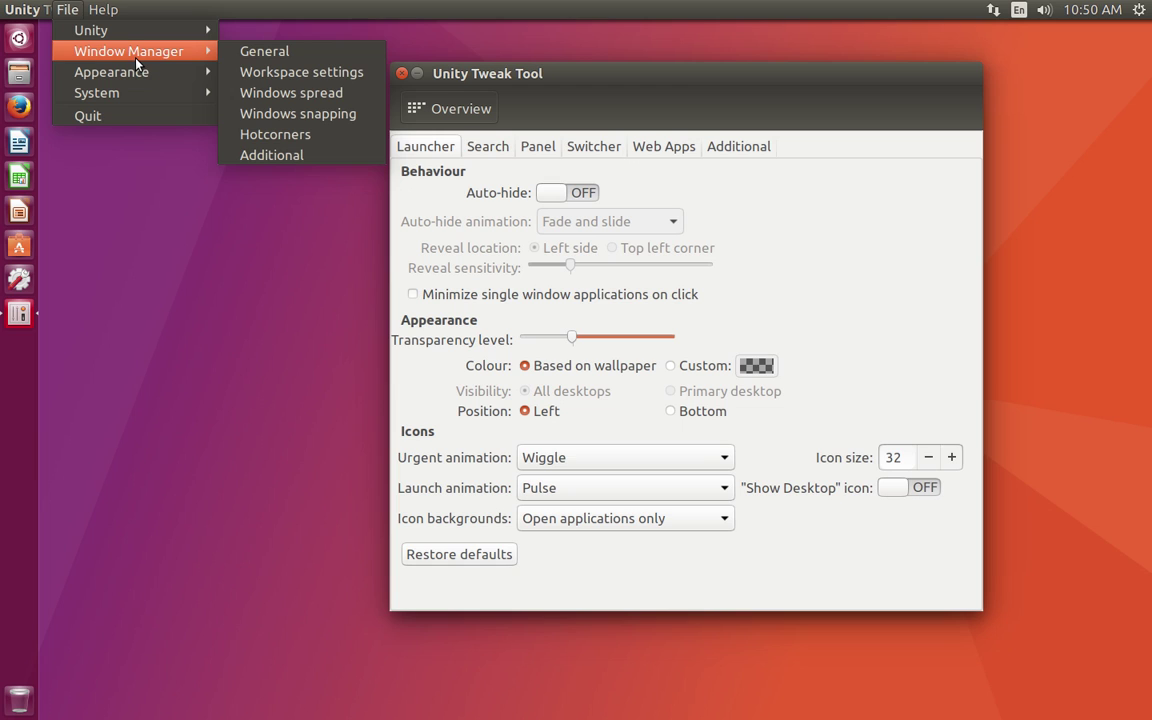
click(326, 231)
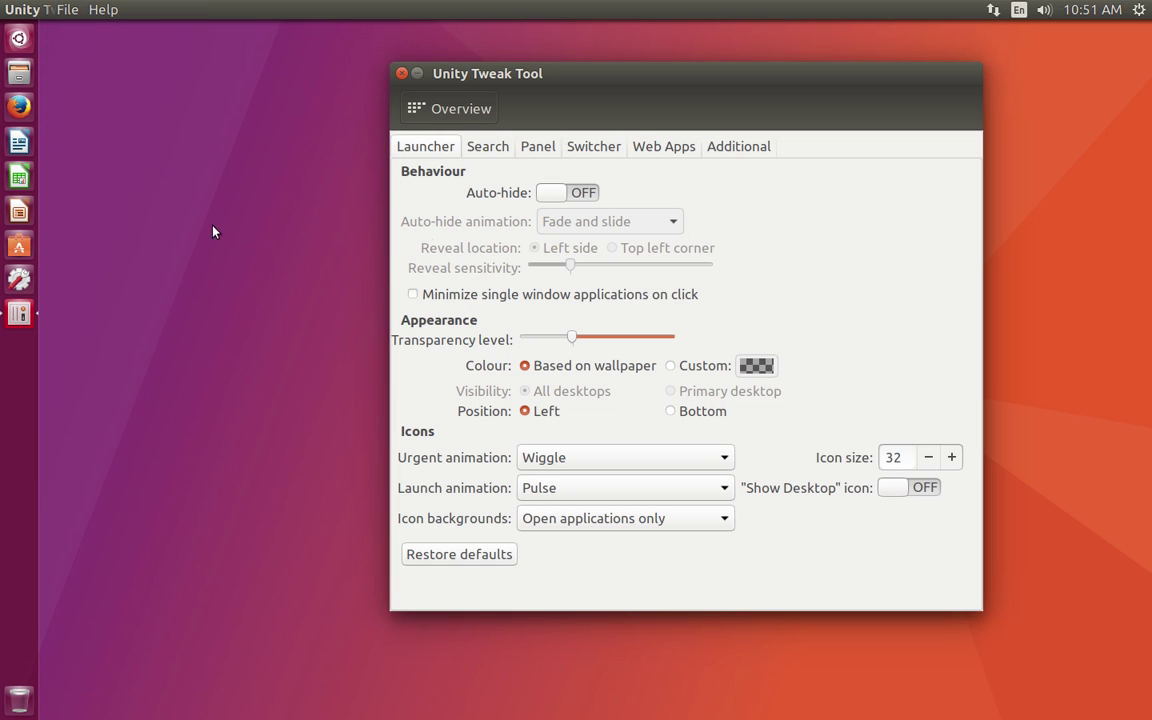
key(alt)
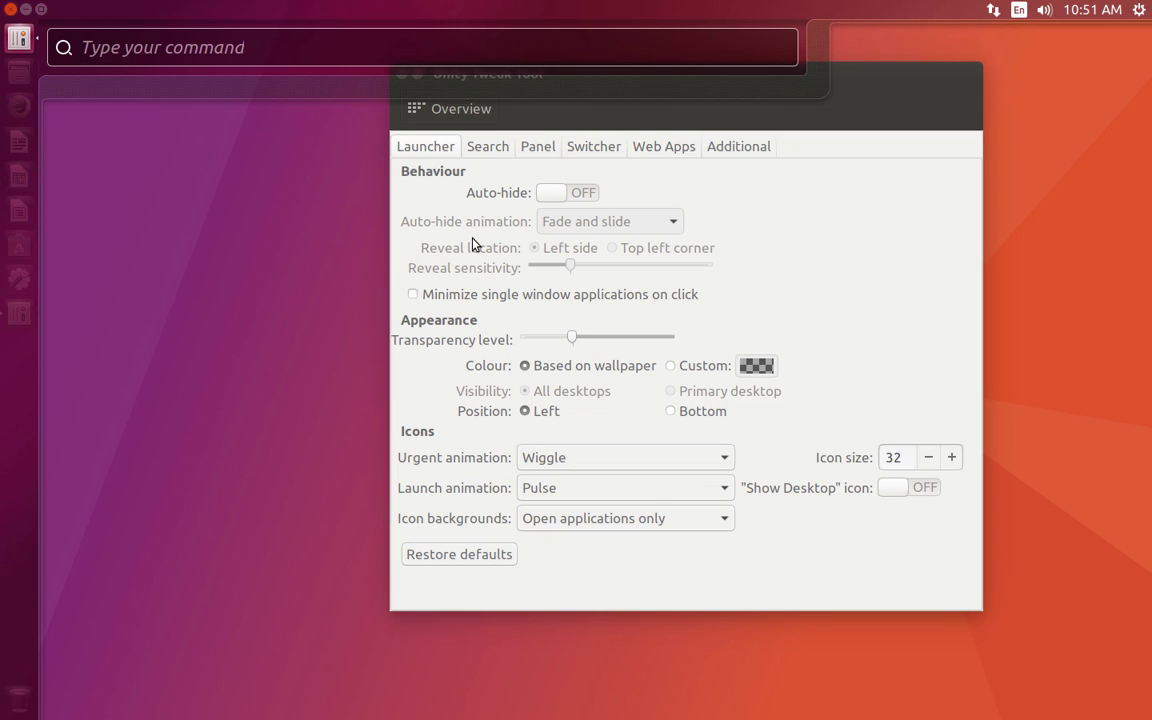
text(gen)
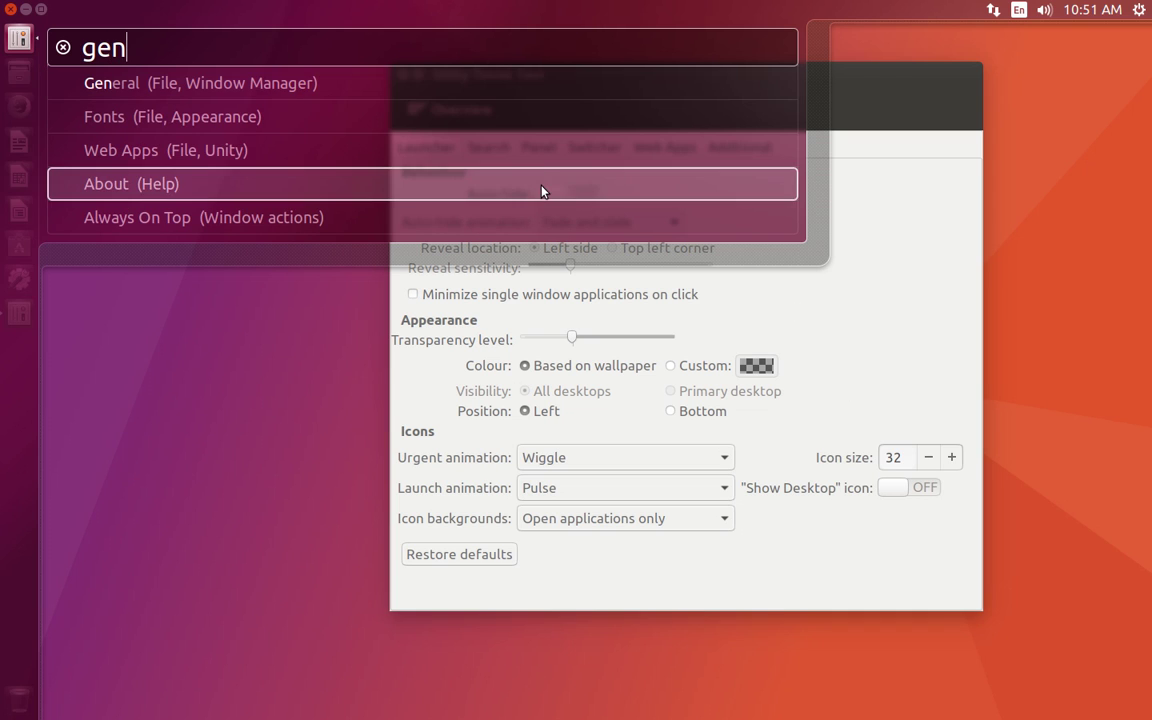
click(350, 86)
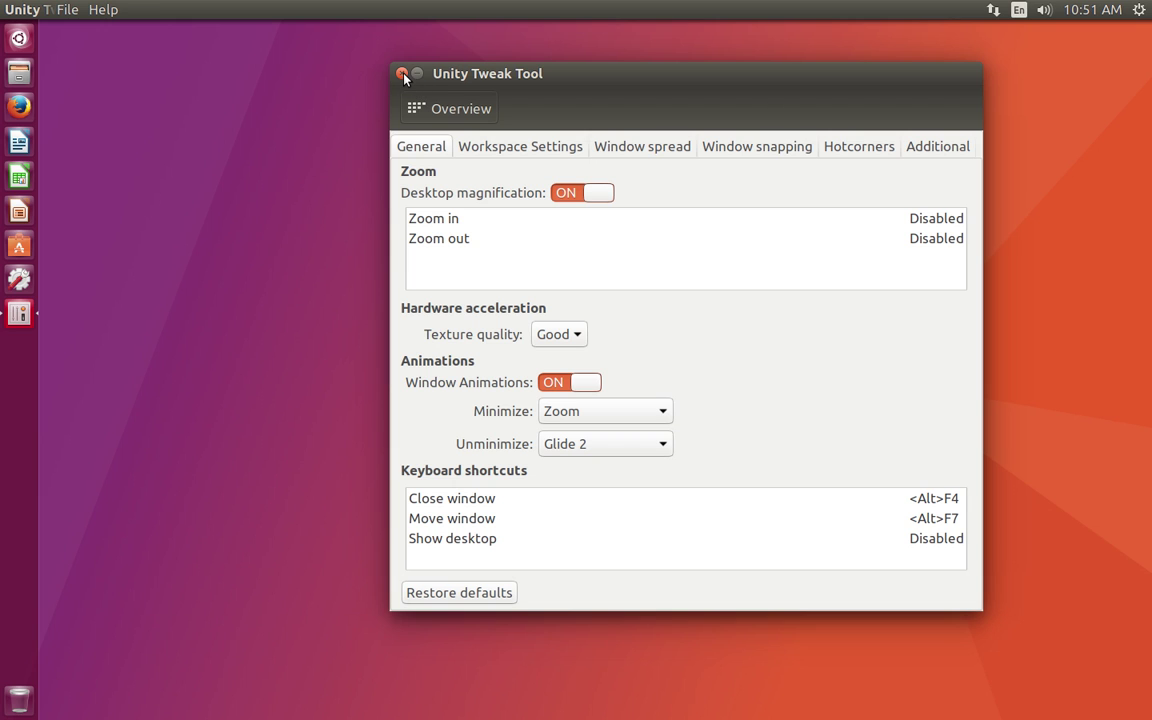
Step: Close Unity Tweak Tool, then choose Log Out... from the gear menu and confirm
click(403, 73)
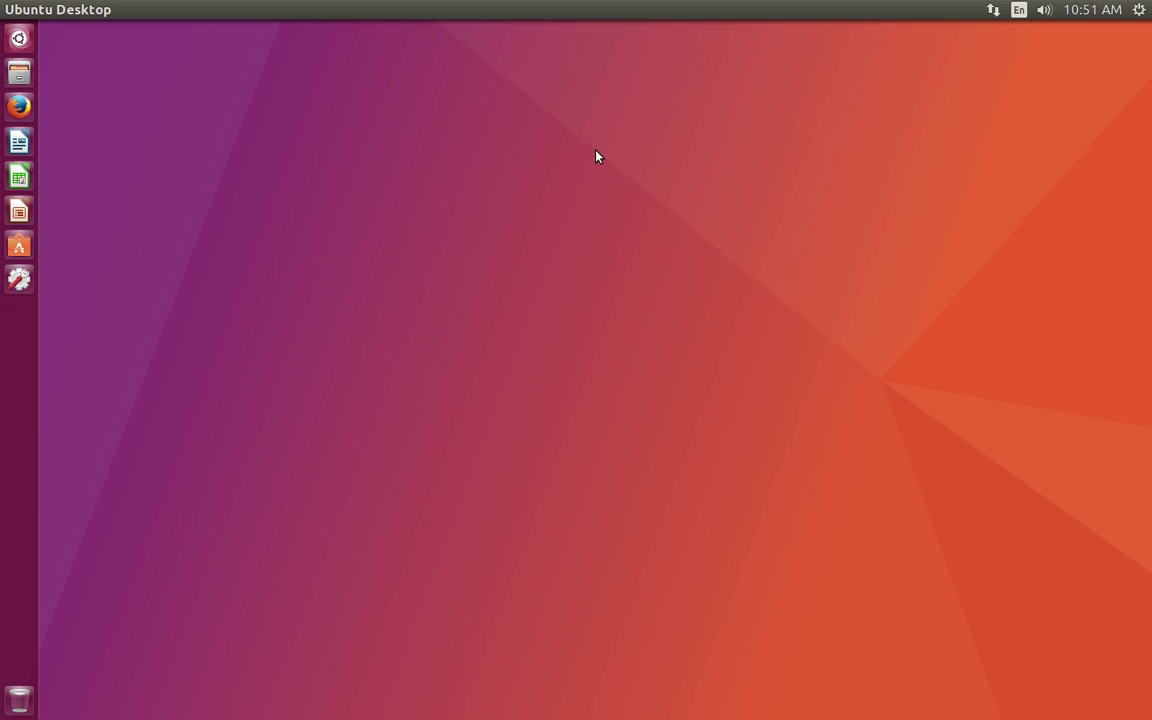
click(1139, 9)
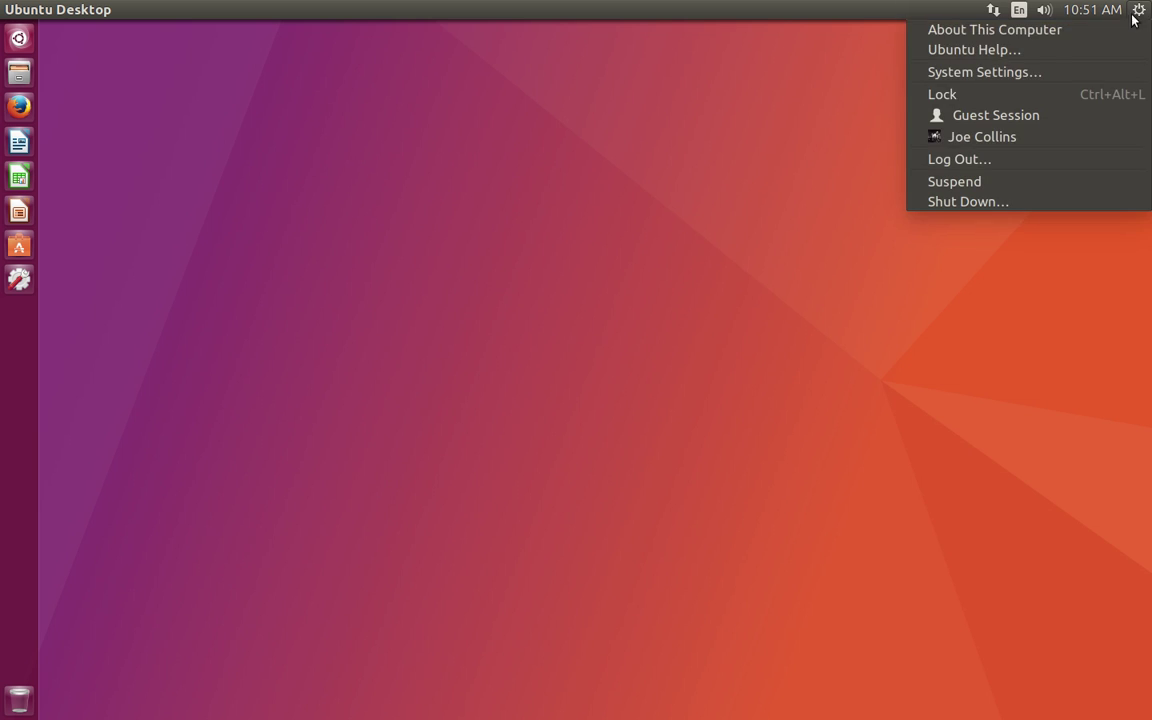
click(1061, 170)
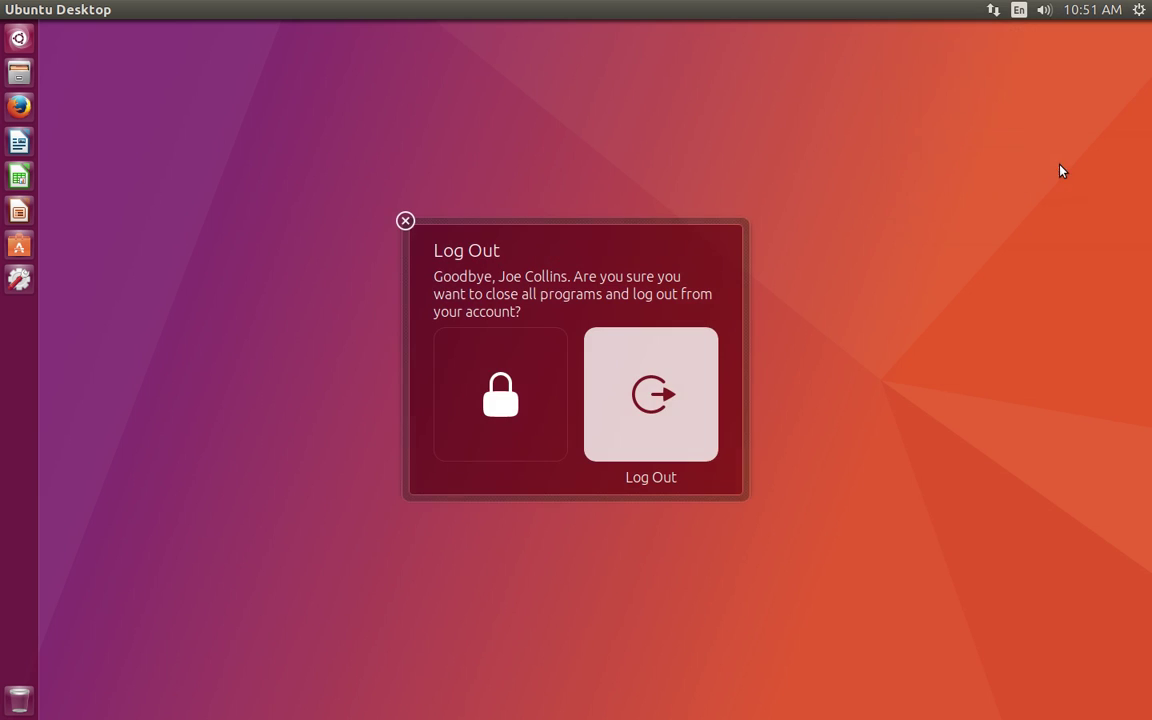
click(682, 396)
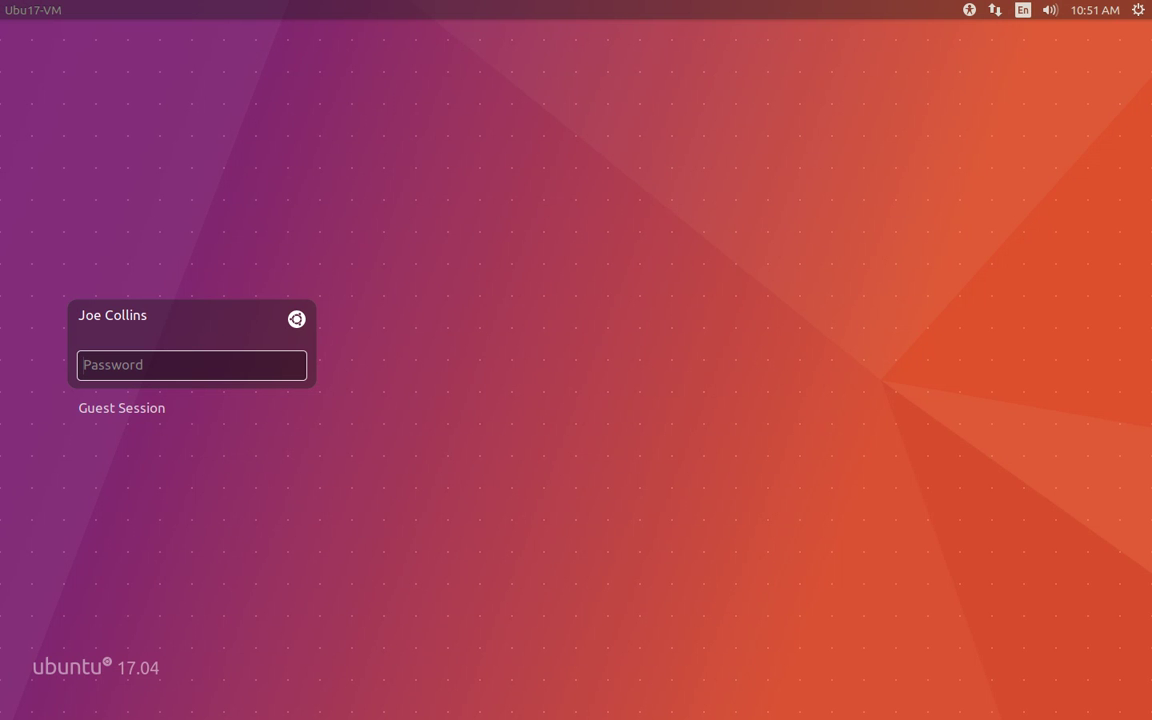
click(297, 319)
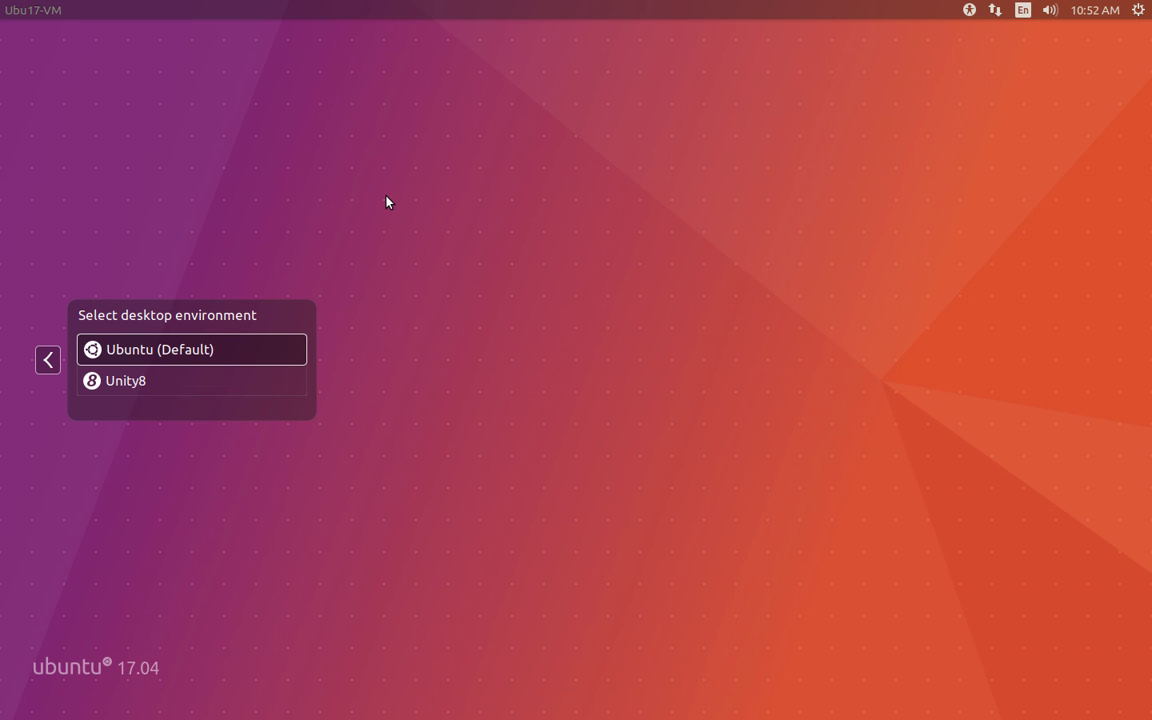
click(208, 387)
click(295, 320)
click(249, 357)
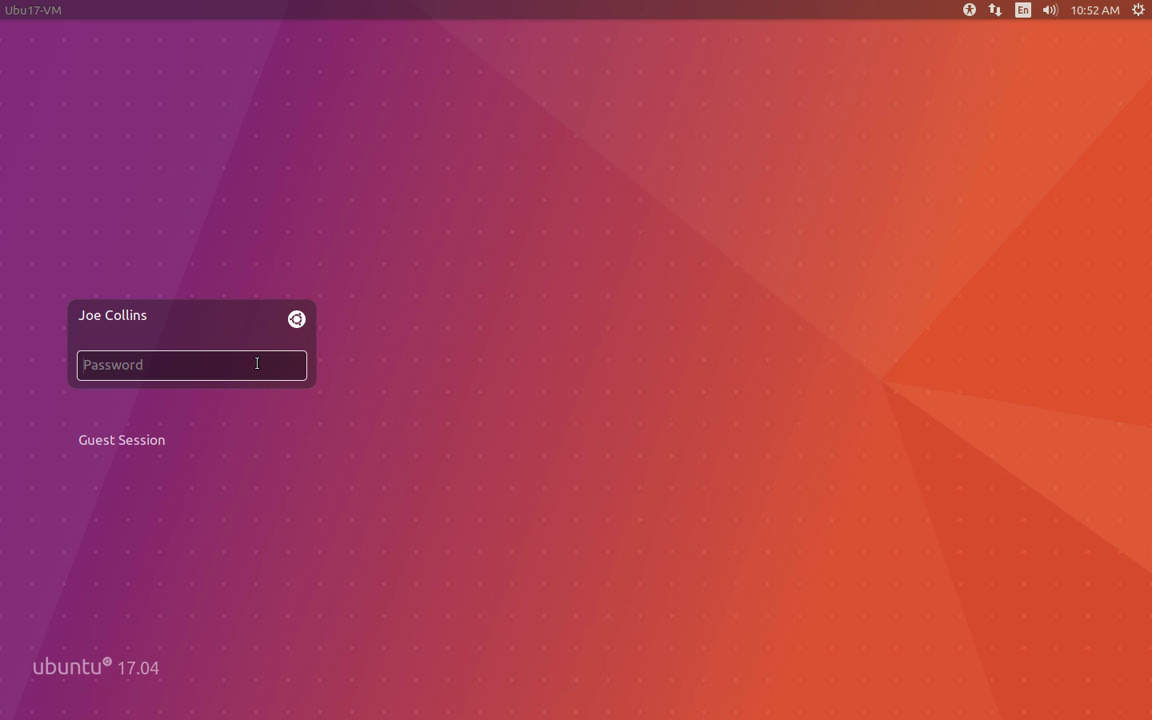
Step: Enter the account password to reach the Unity desktop, then launch Ubuntu Software
text(••••••)
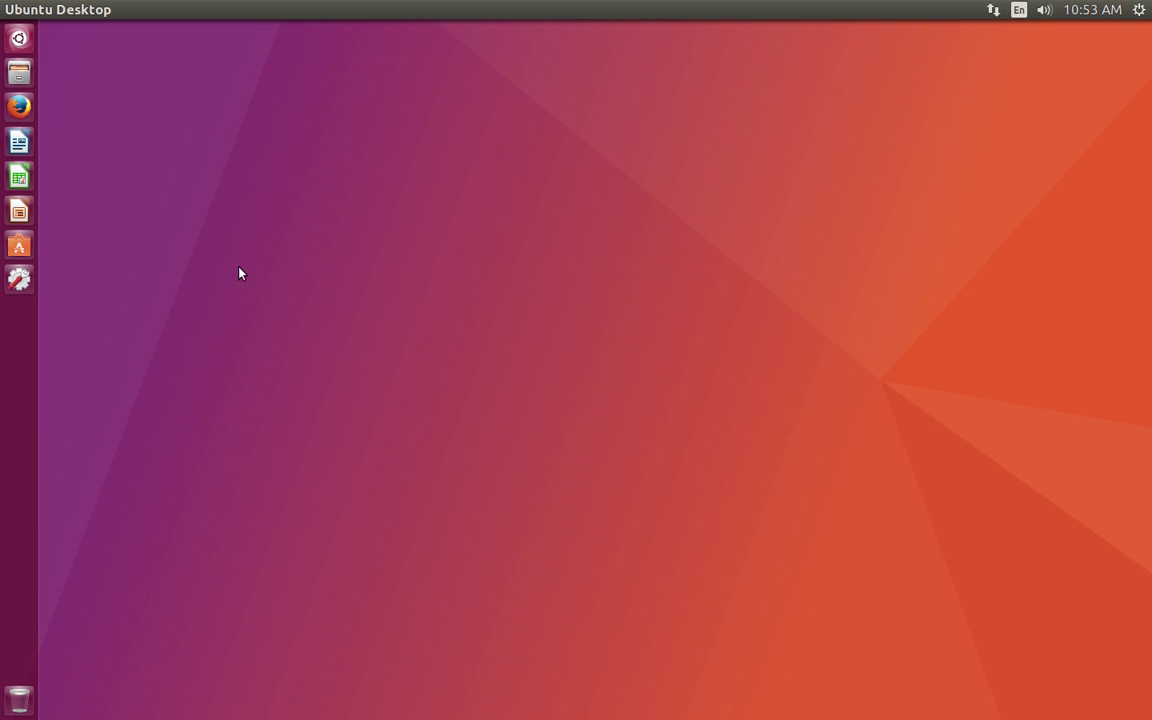
click(18, 246)
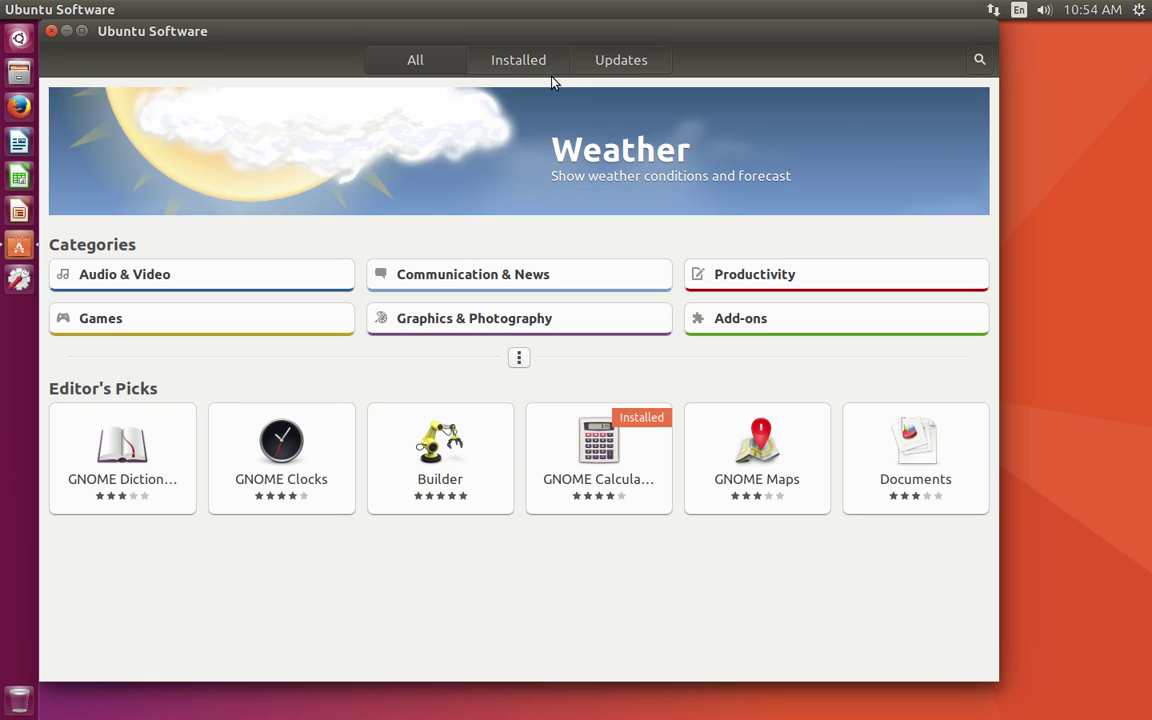
Step: Check the Installed and Updates views, then return to the All overview
click(537, 62)
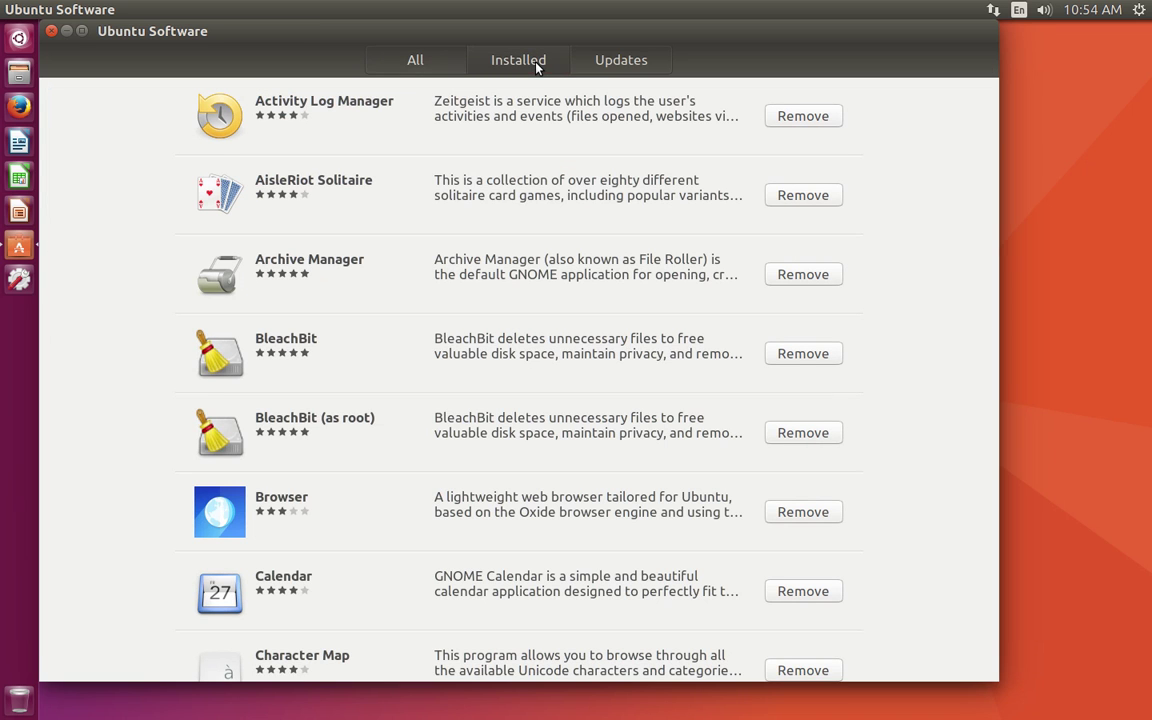
click(633, 68)
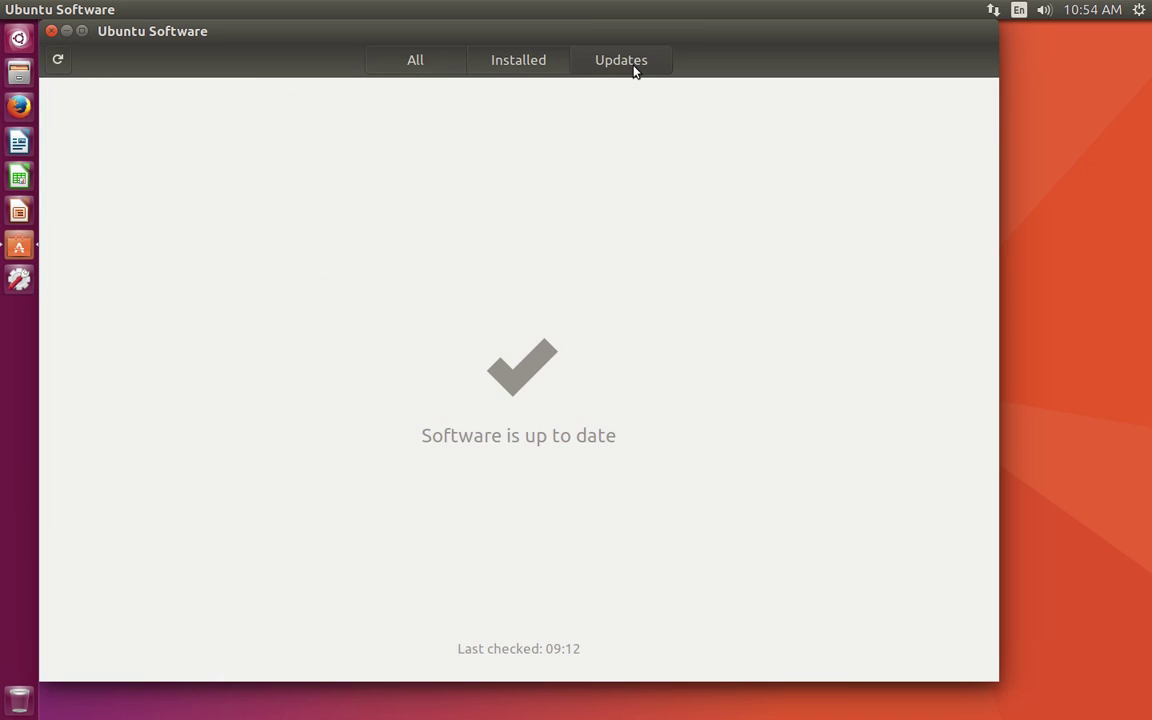
click(415, 63)
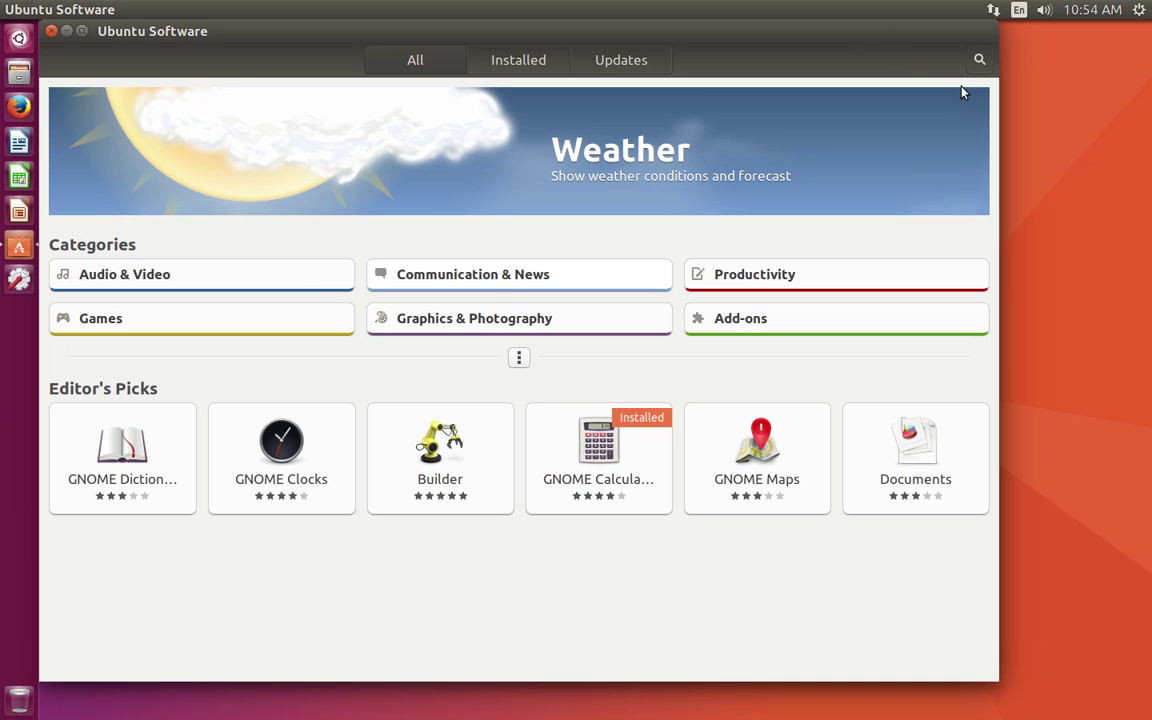
Step: Search for 'grs' and install Grsync, authenticating with the account password
click(978, 62)
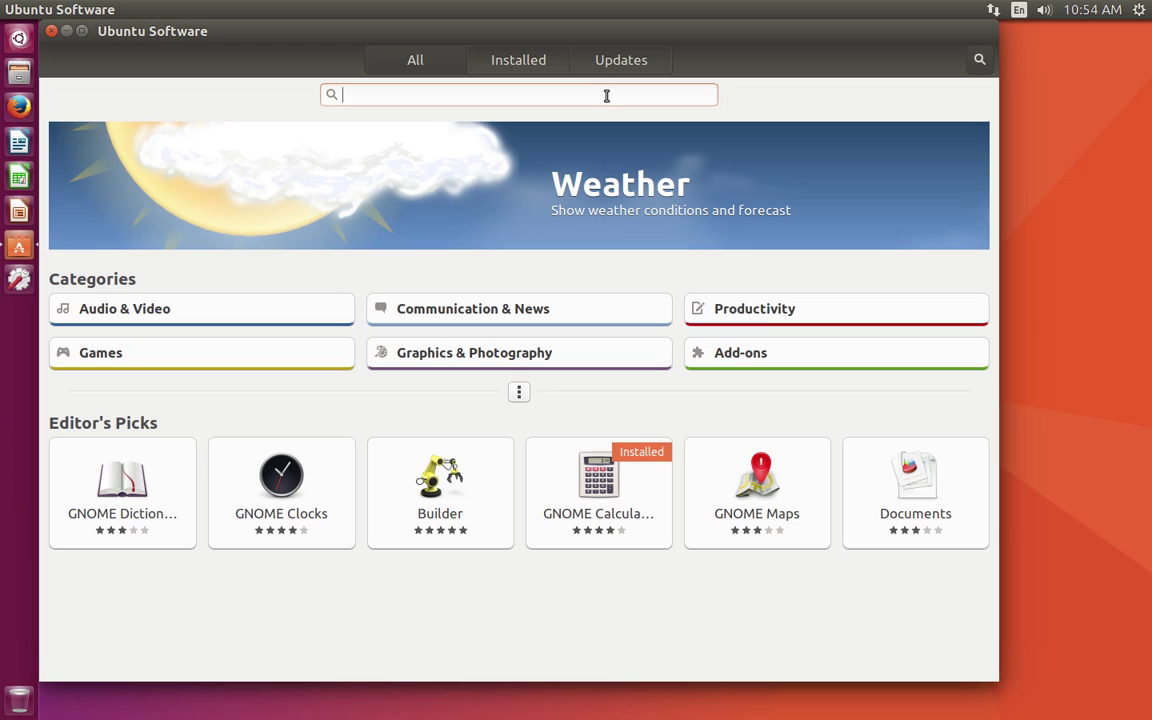
text(grs)
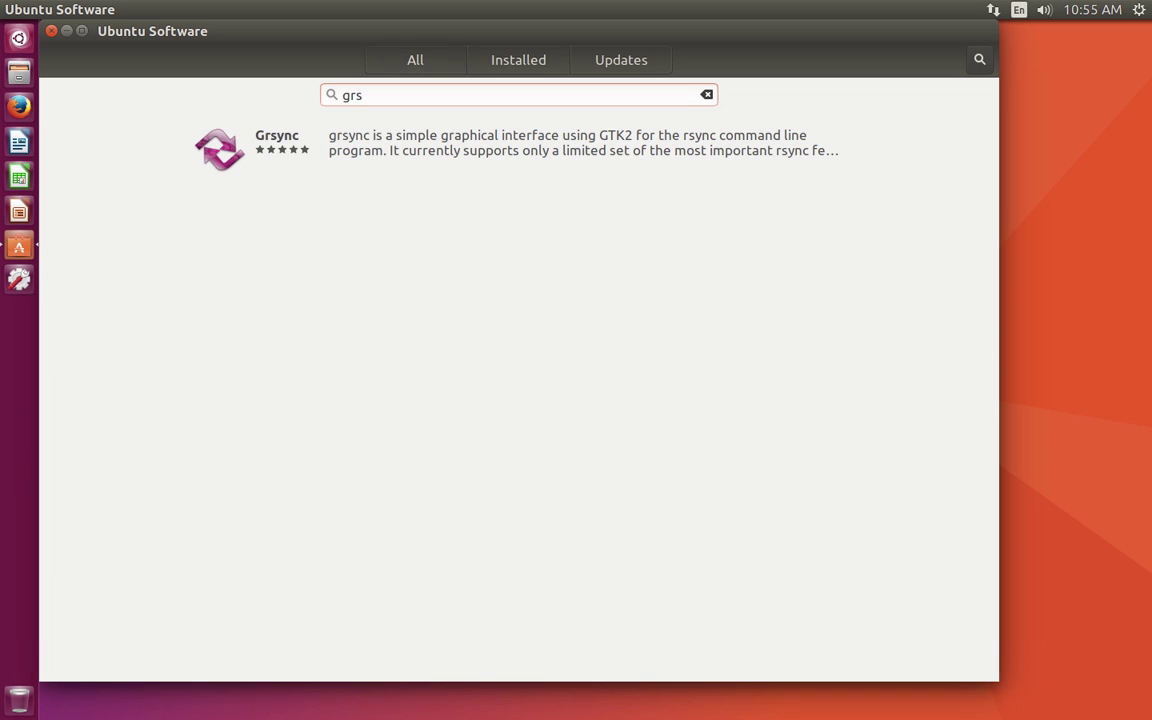
click(350, 146)
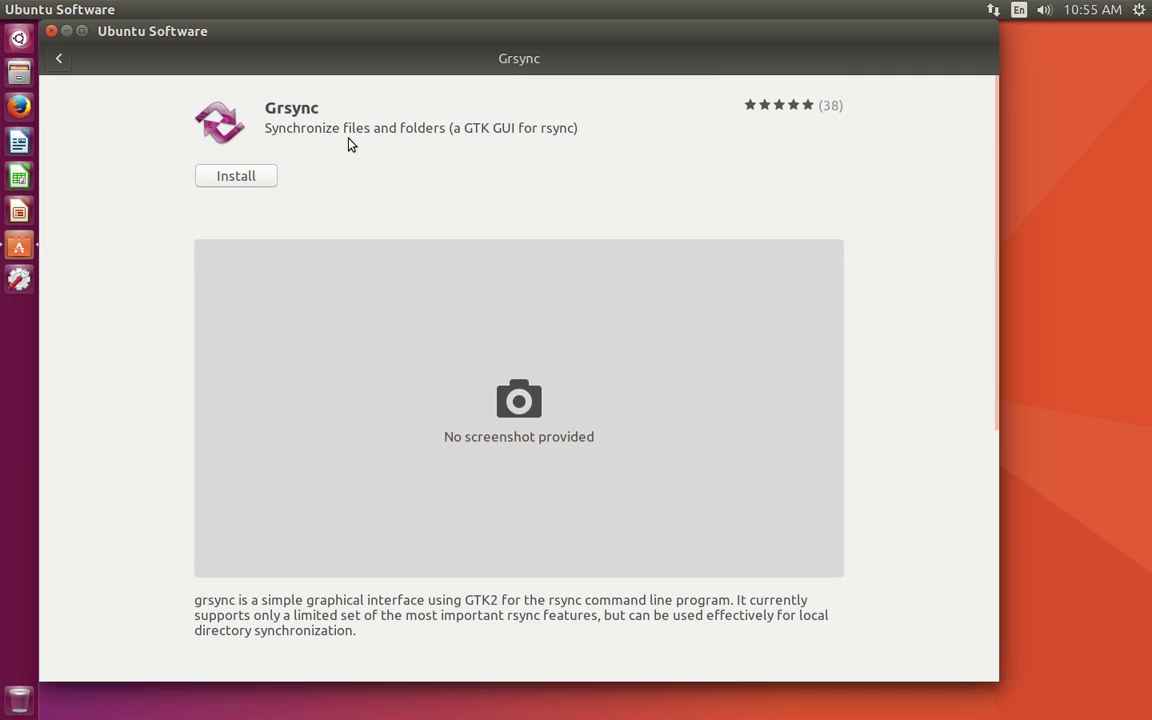
click(249, 188)
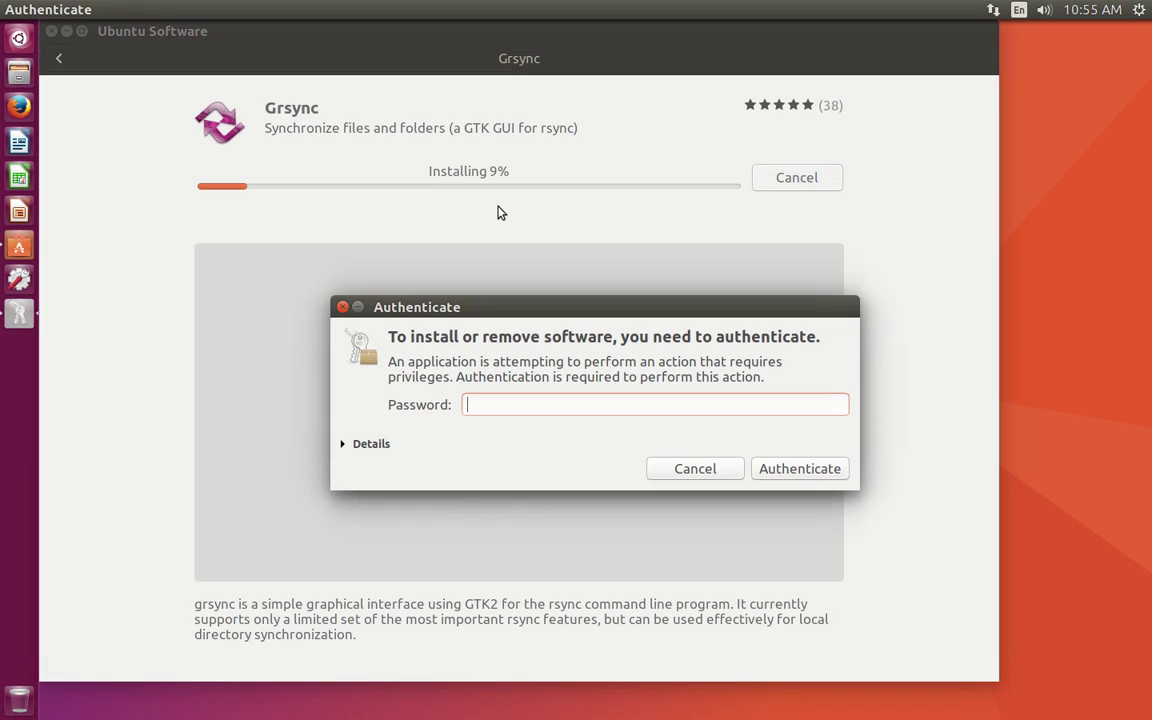
text(••••••••)
key(Return)
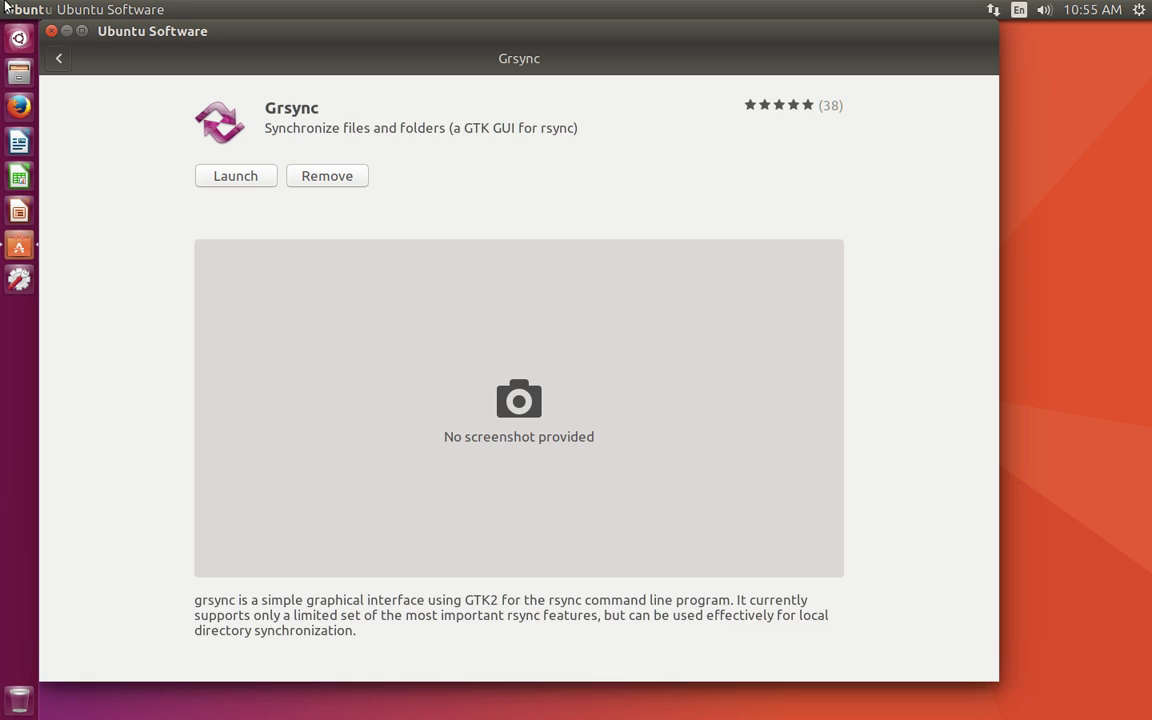
Step: Close the Ubuntu Software window
click(52, 32)
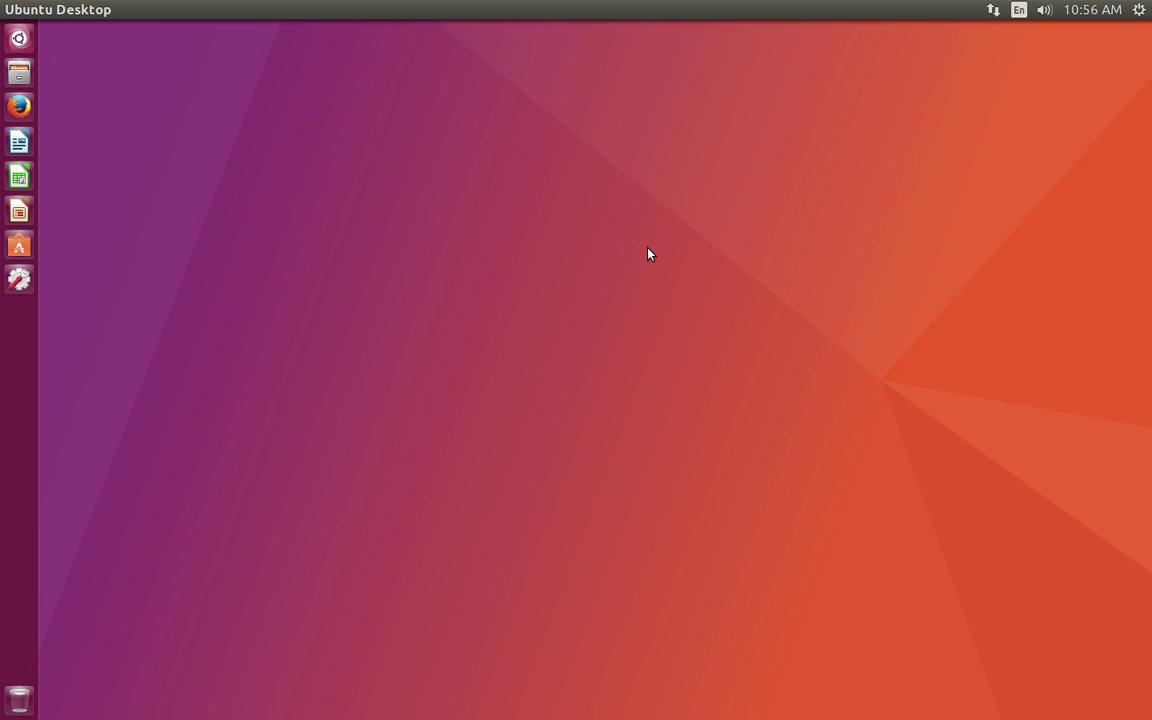
Step: Choose Log Out... from the top-right gear menu to bring up the confirmation dialog
click(1139, 9)
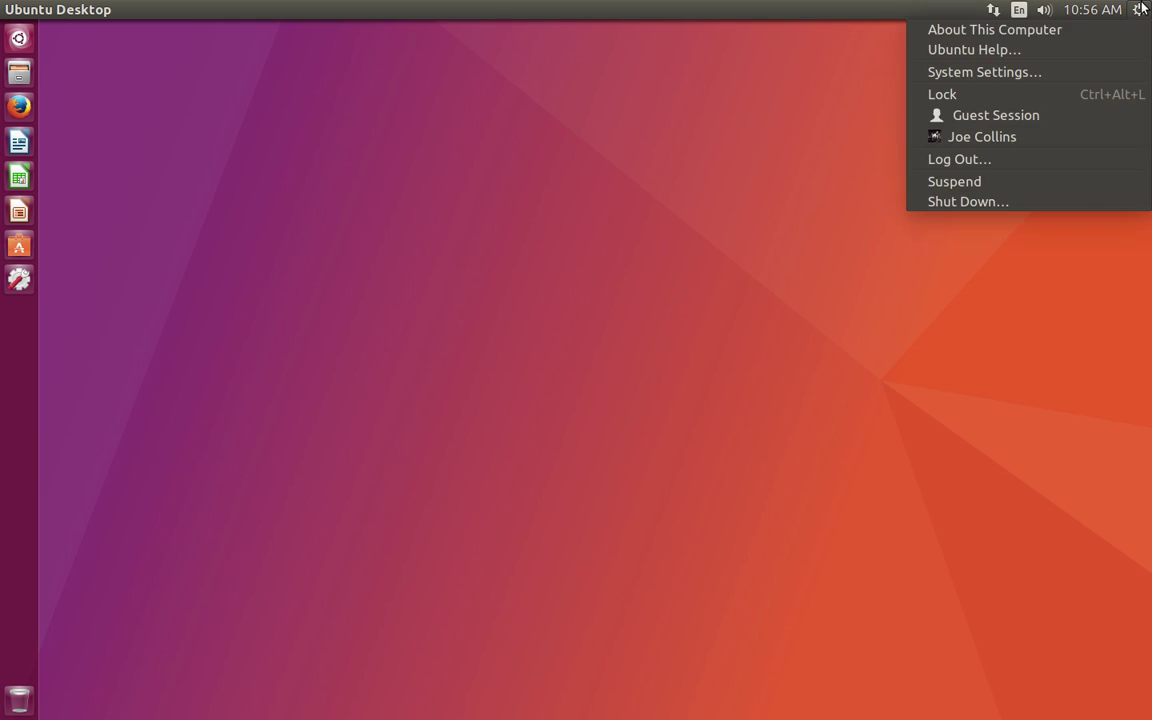
click(1068, 168)
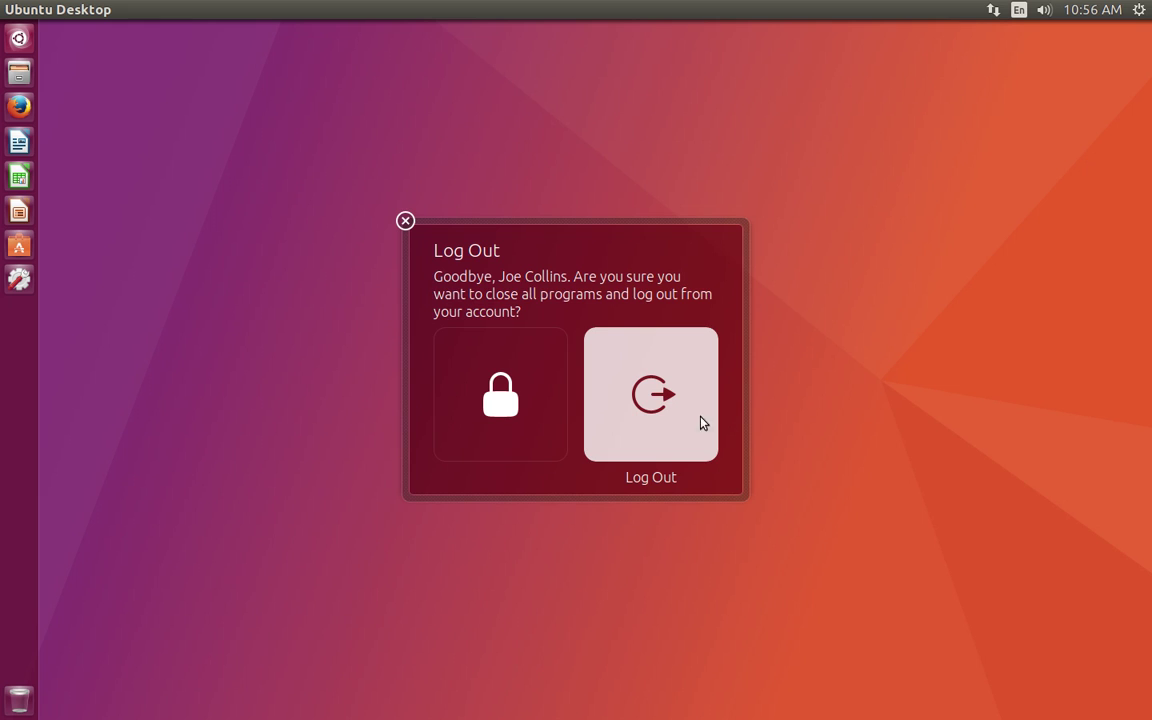